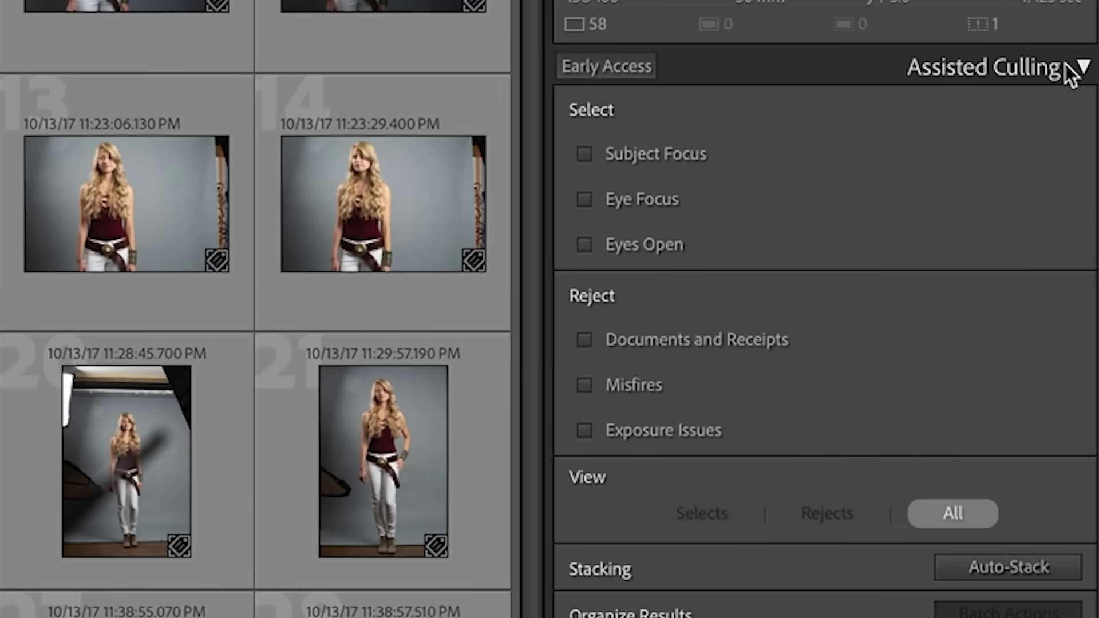
- Expand the Assisted Culling options and enable the Subject Focus selection criterion
left_click(1071, 74)
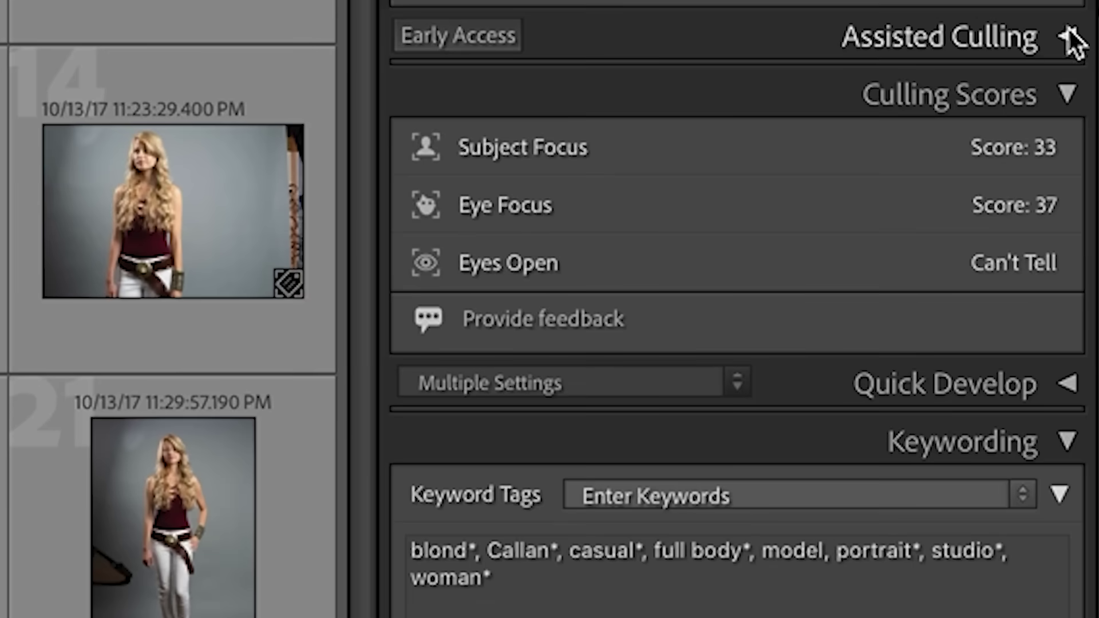
left_click(1073, 152)
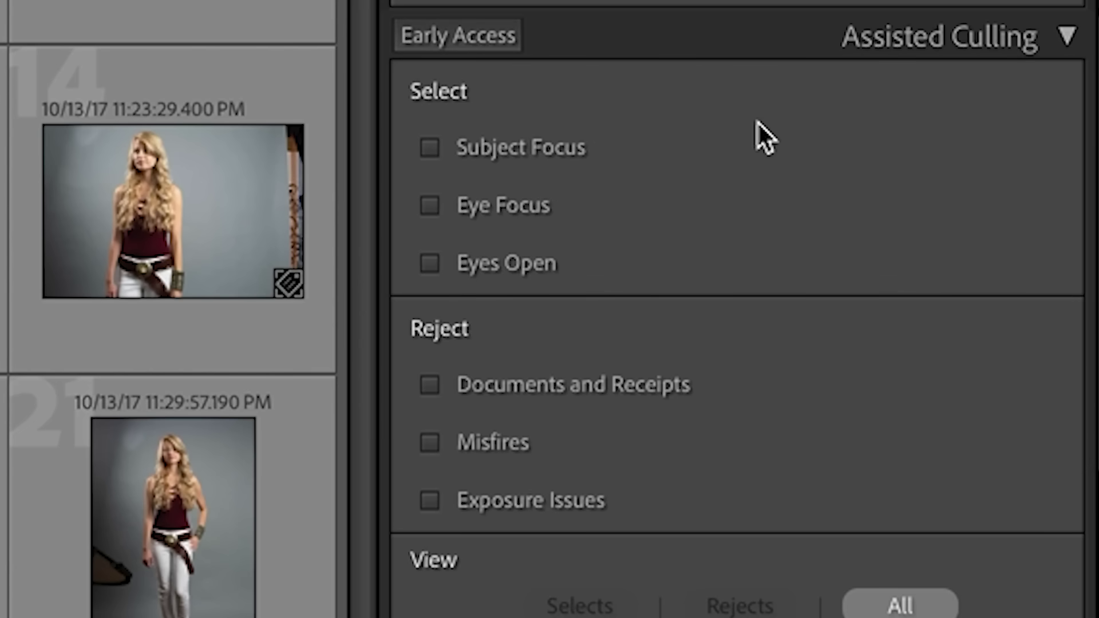
left_click(549, 153)
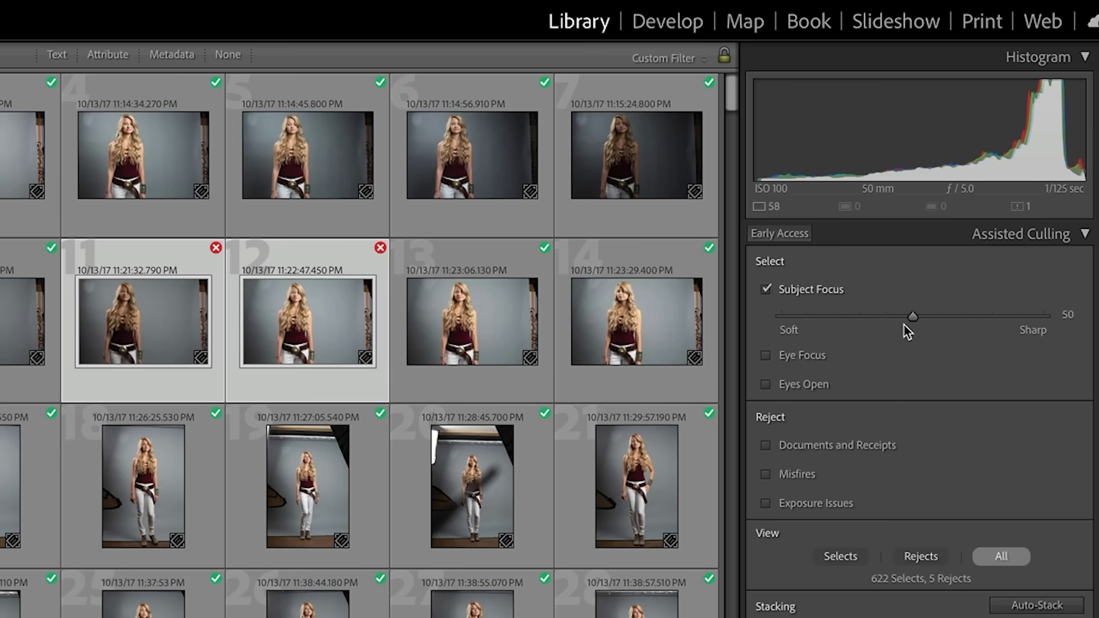
- Test the Subject Focus threshold at 10 and at 100, and check the focus scores of photos 11 and 5
left_click_drag(914, 323, 808, 324)
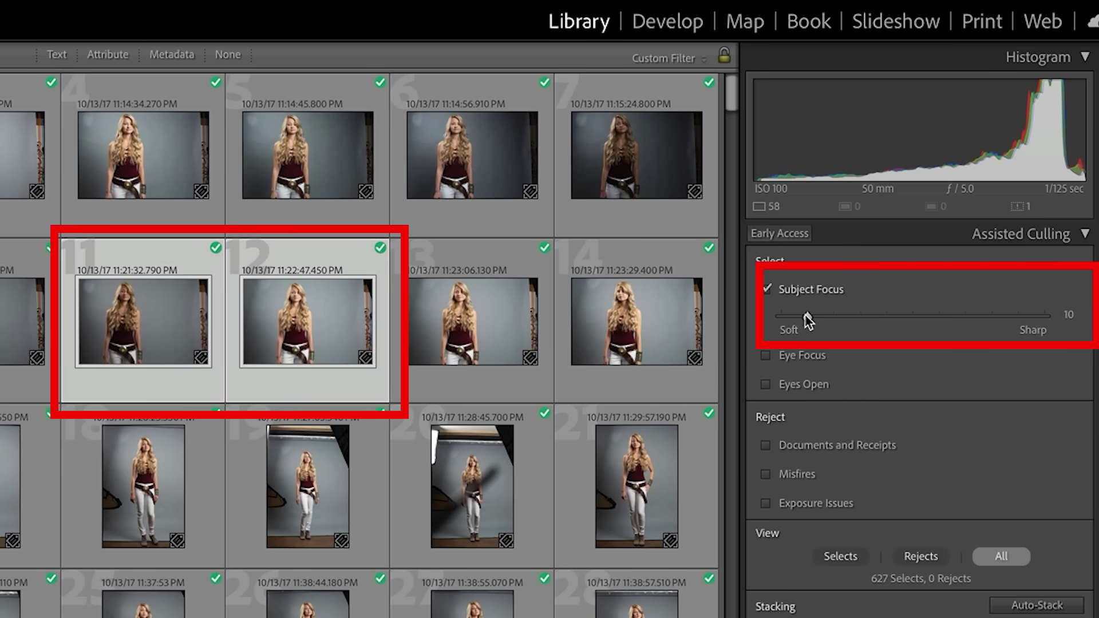
left_click_drag(808, 317, 1048, 311)
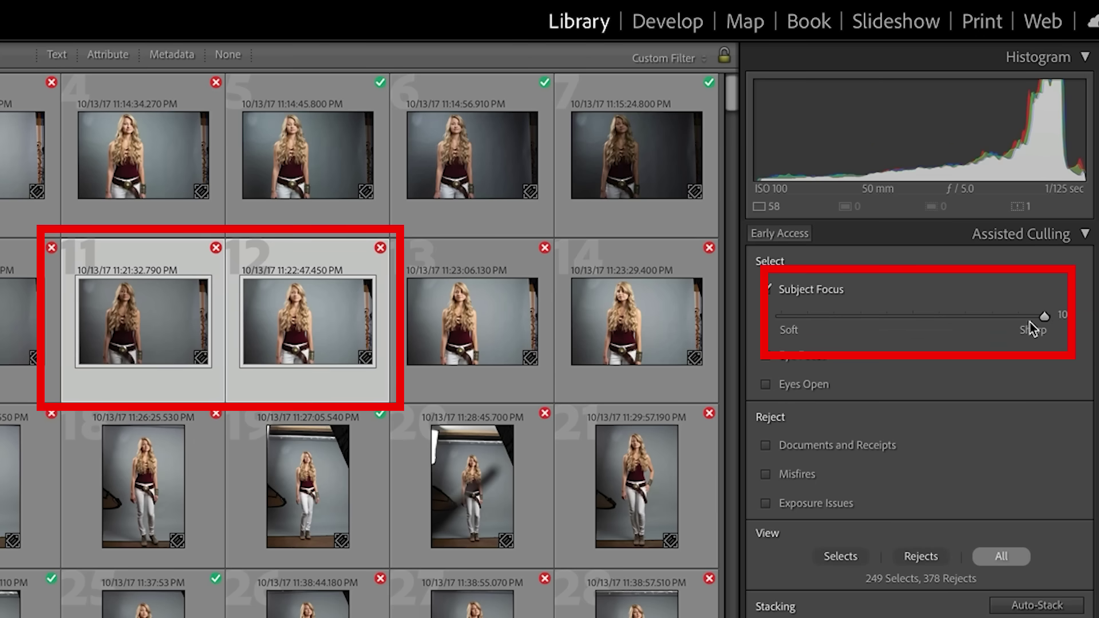
mouse_move(218, 253)
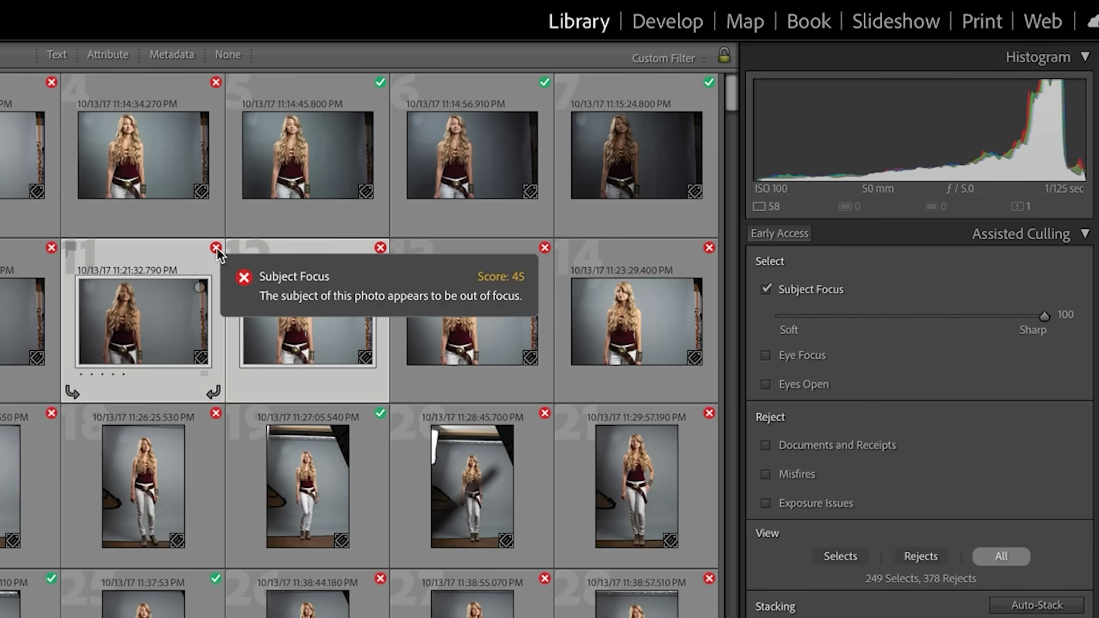
mouse_move(380, 85)
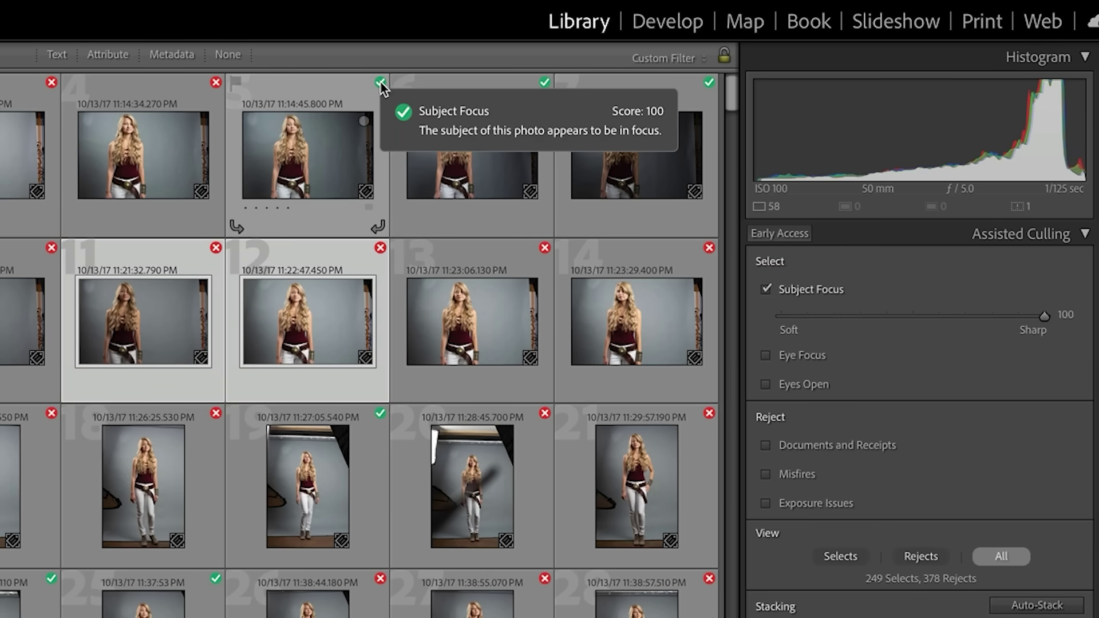
- Inspect the sharpness of the faces in photos 5 and 18 at 100% zoom, and return to the grid
double_click(326, 139)
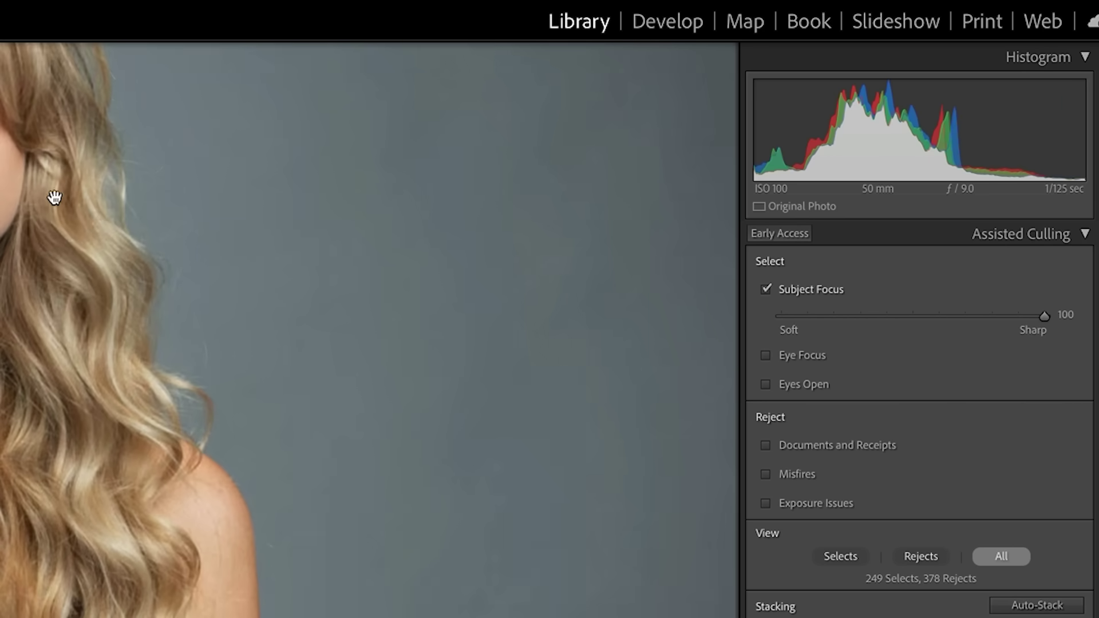
left_click_drag(54, 197, 132, 351)
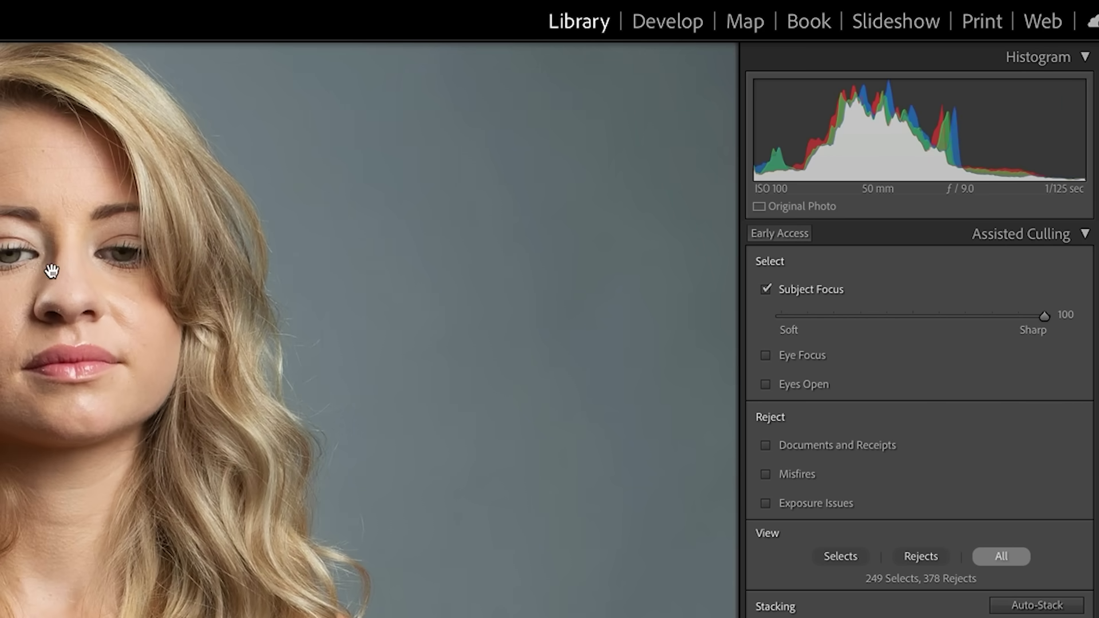
left_click(136, 288)
double_click(166, 381)
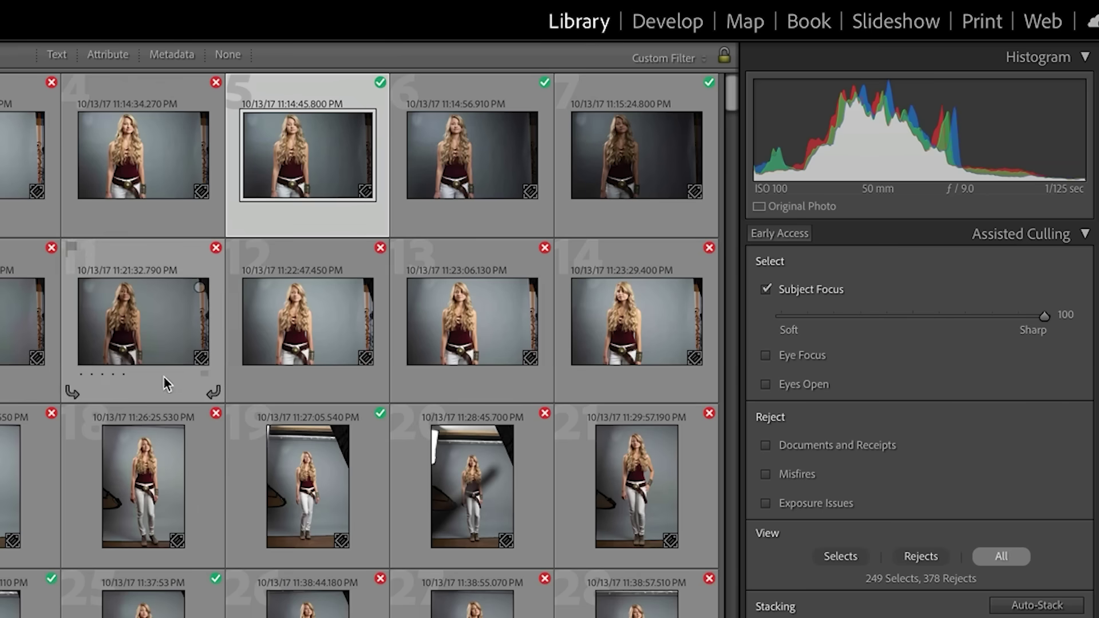
double_click(148, 483)
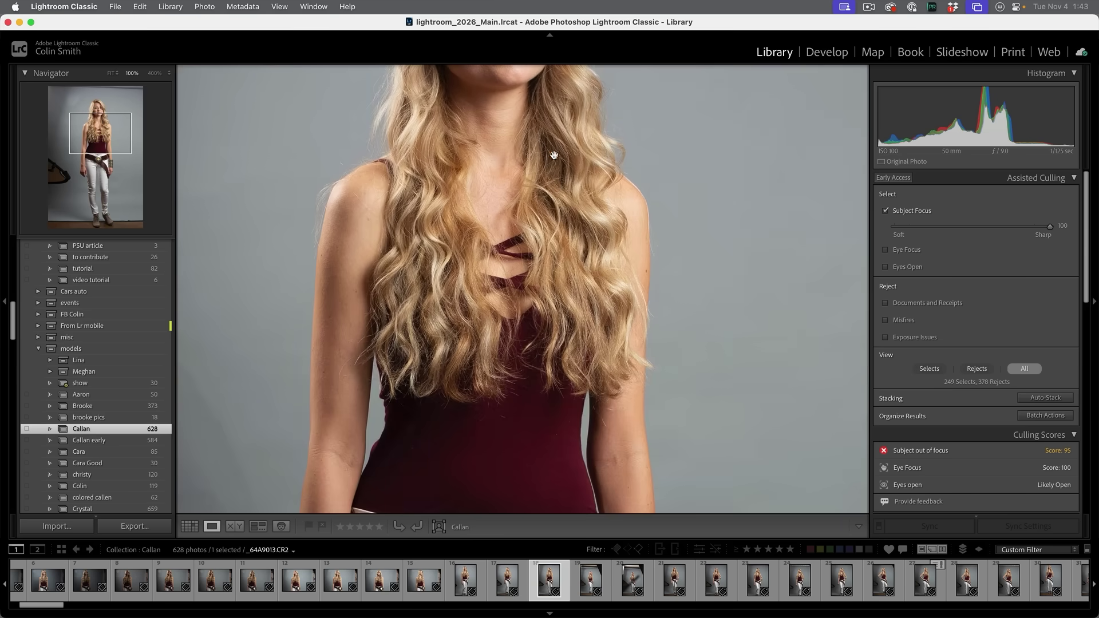
scroll(553, 155, "up", 5)
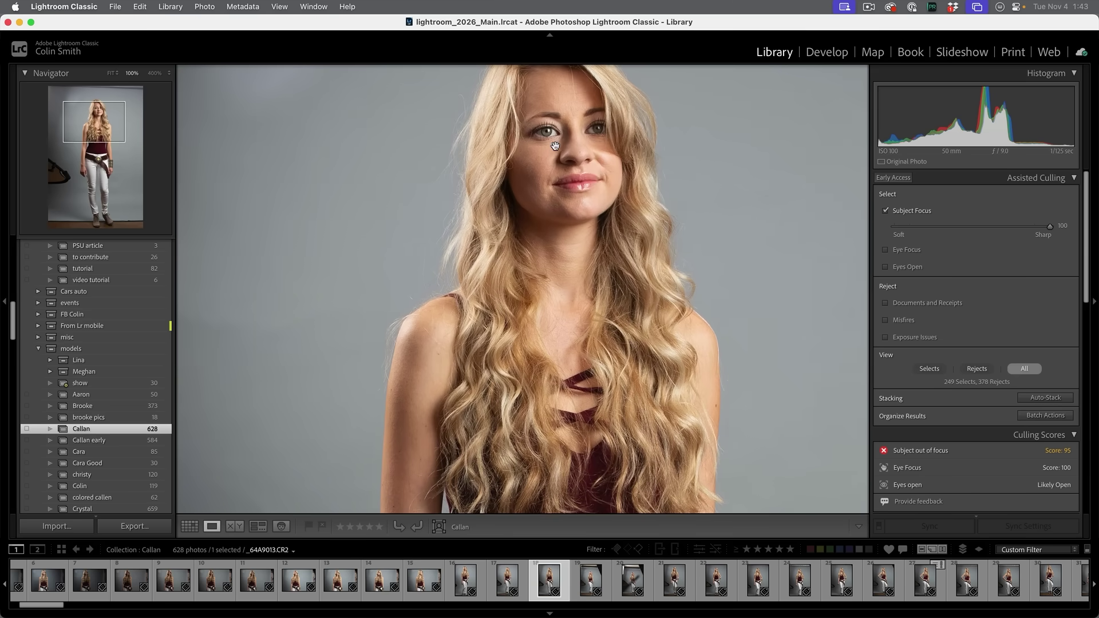
key("g")
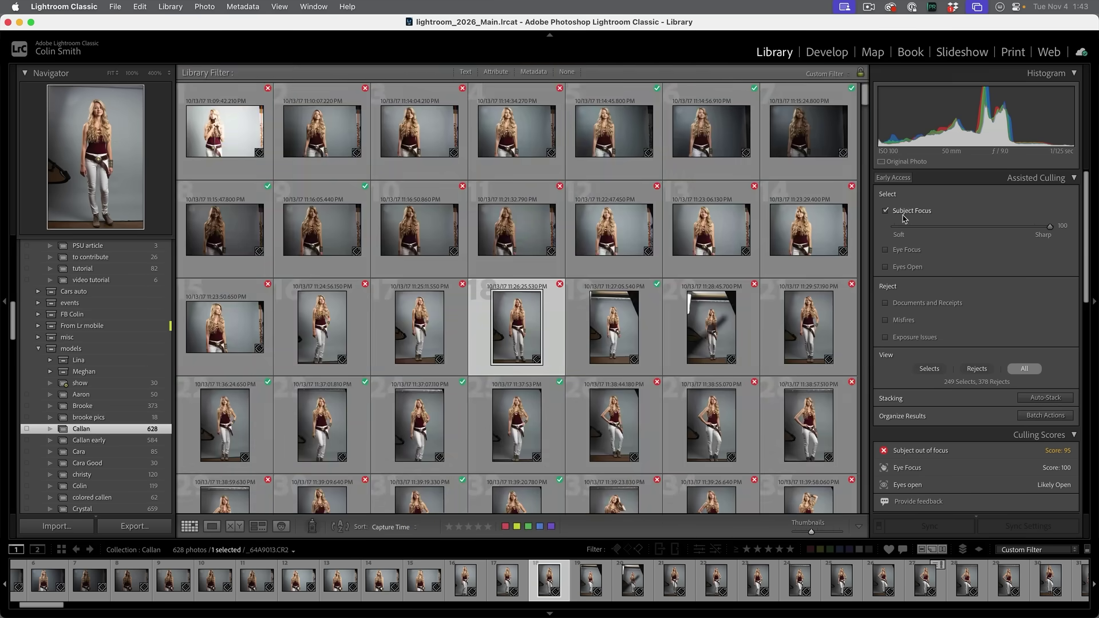
- Set the Subject Focus threshold to 60 and inspect rejected photos 12 and 1 for focus in single-image view
left_click_drag(1051, 228, 1021, 230)
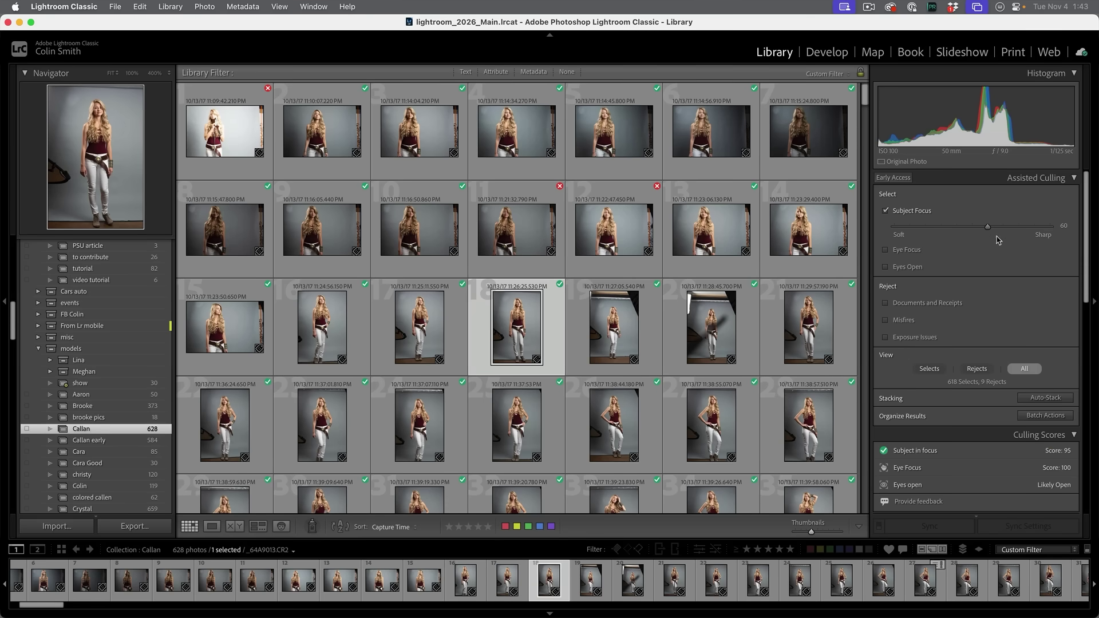
double_click(626, 224)
left_click_drag(405, 206, 630, 434)
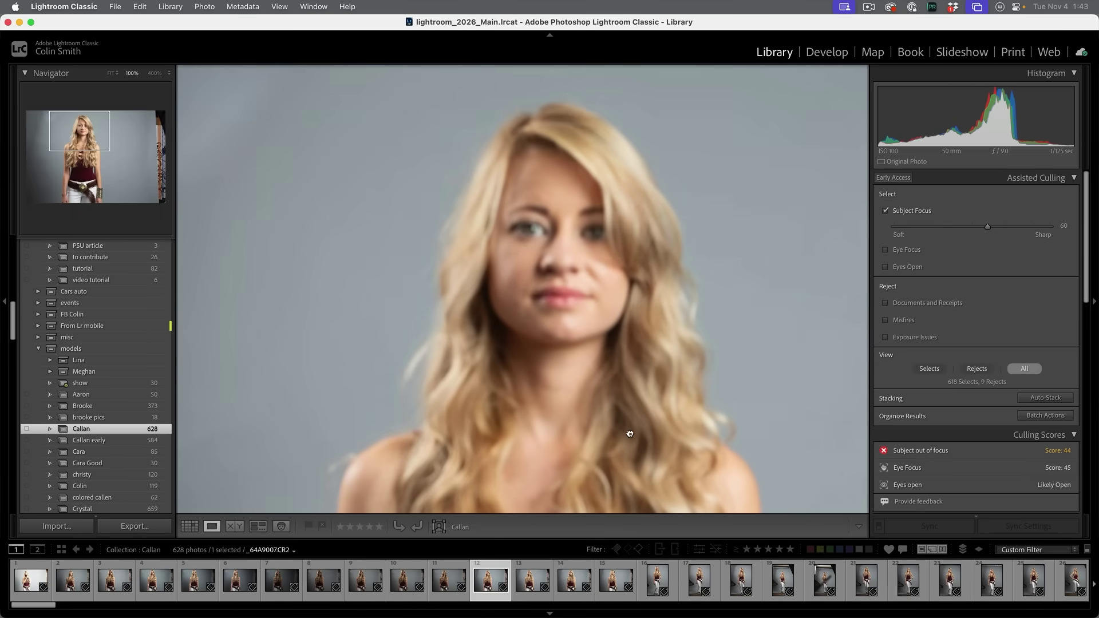
left_click(613, 269)
left_click(522, 222)
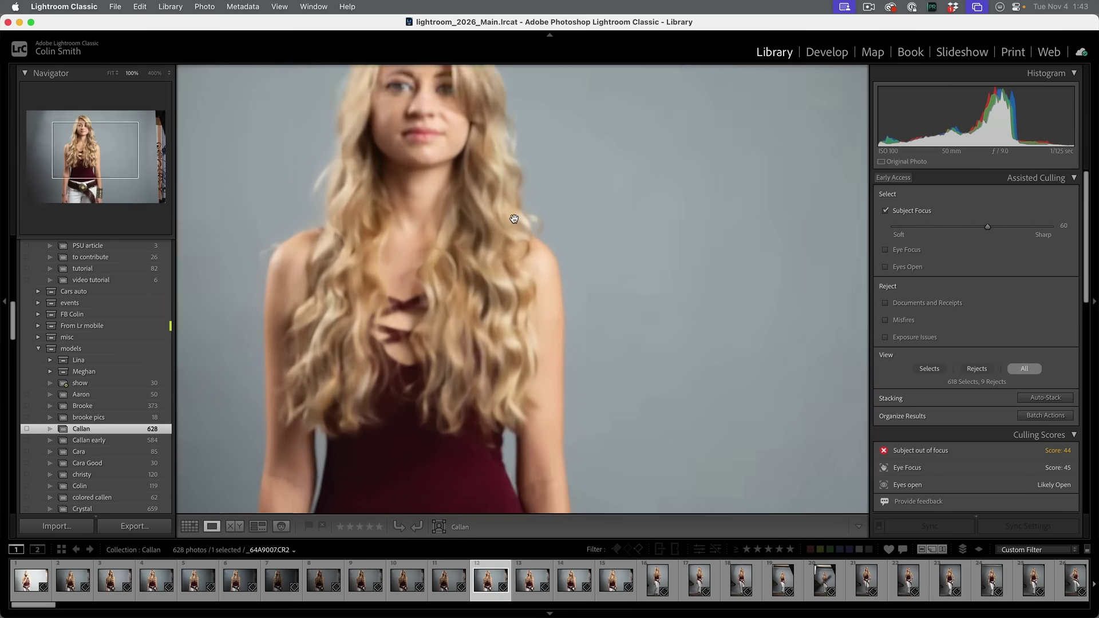
key("g")
double_click(217, 126)
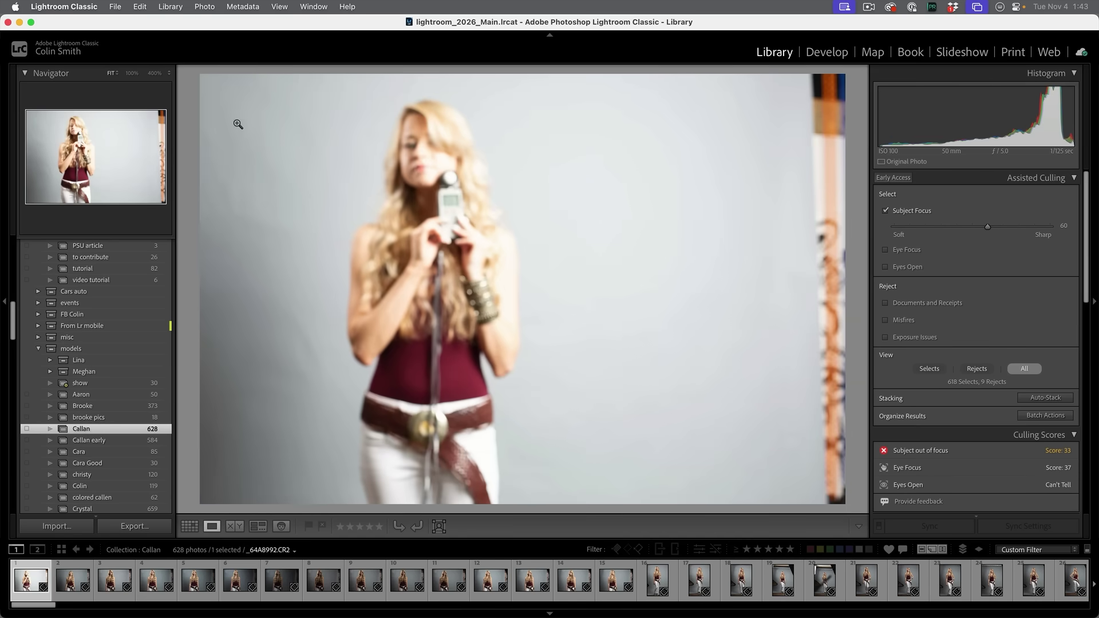
key("g")
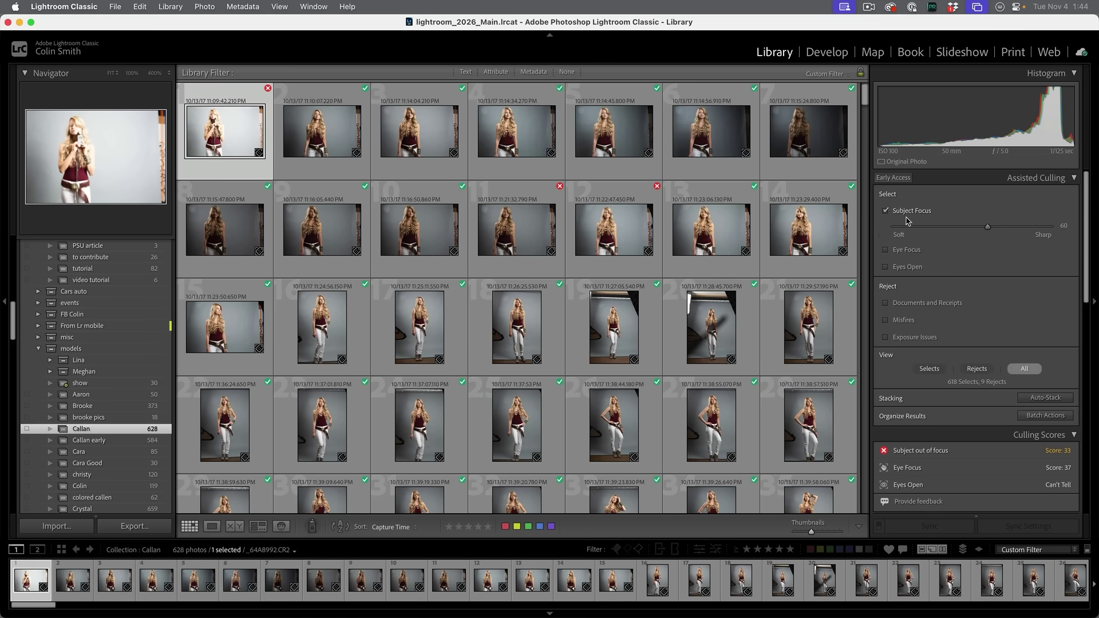
- Enable Eye Focus and Eyes Open, with photos without people's eyes and all "Can't Tell" images rejected
left_click(904, 251)
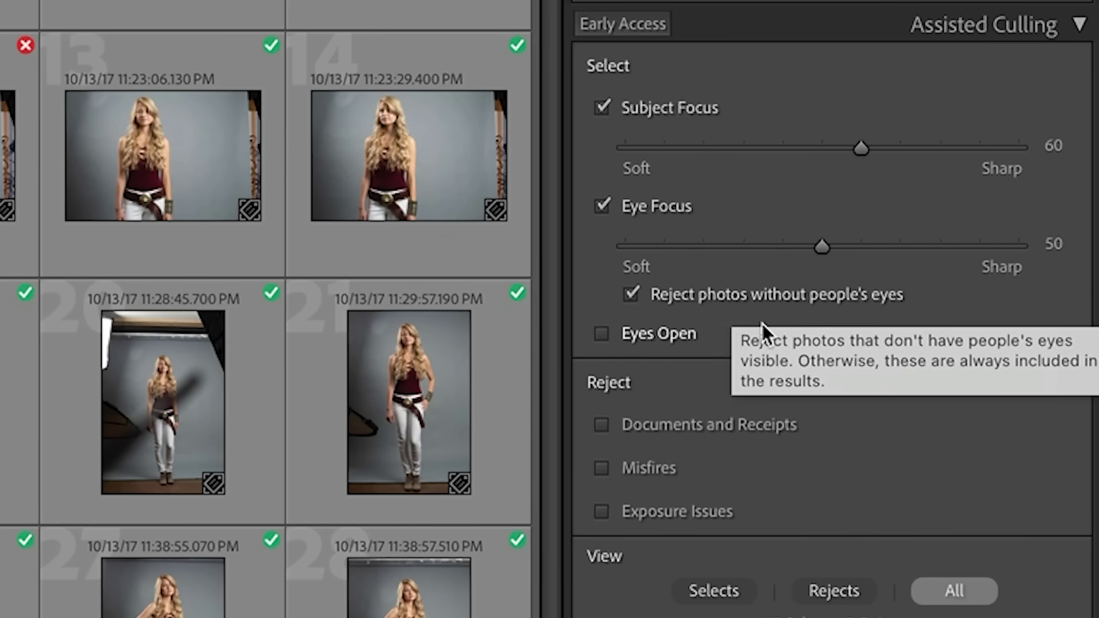
left_click(633, 337)
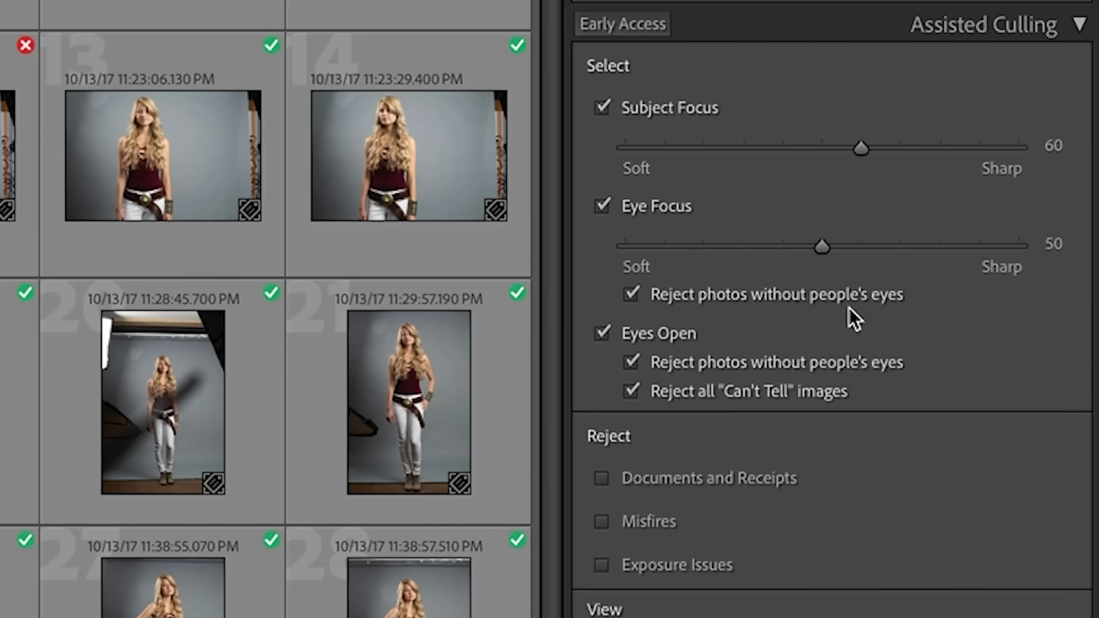
left_click(632, 362)
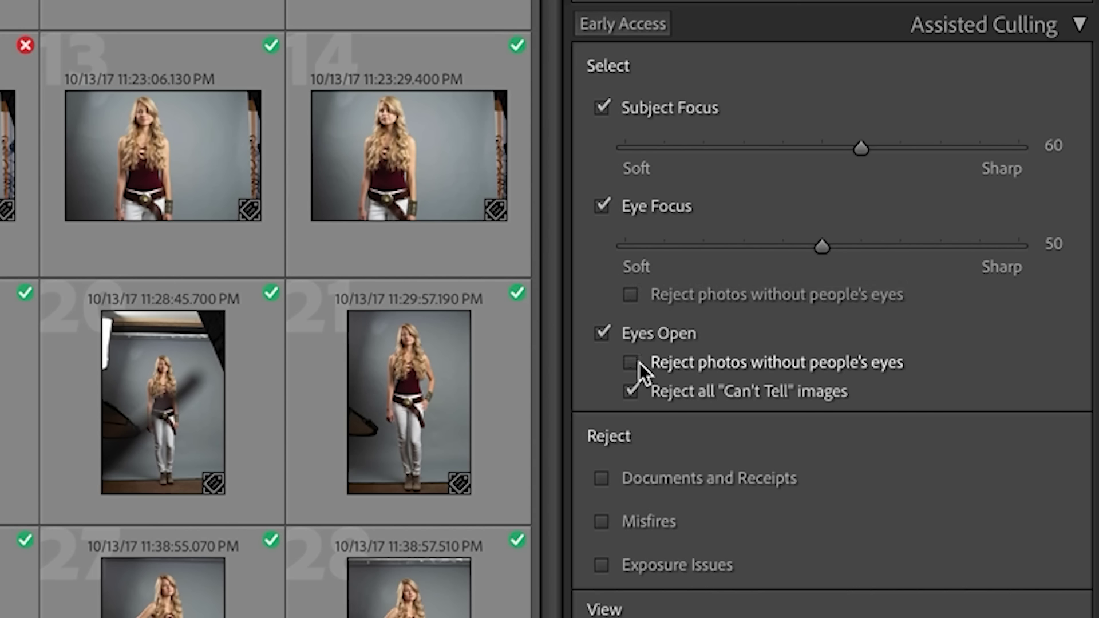
left_click(634, 362)
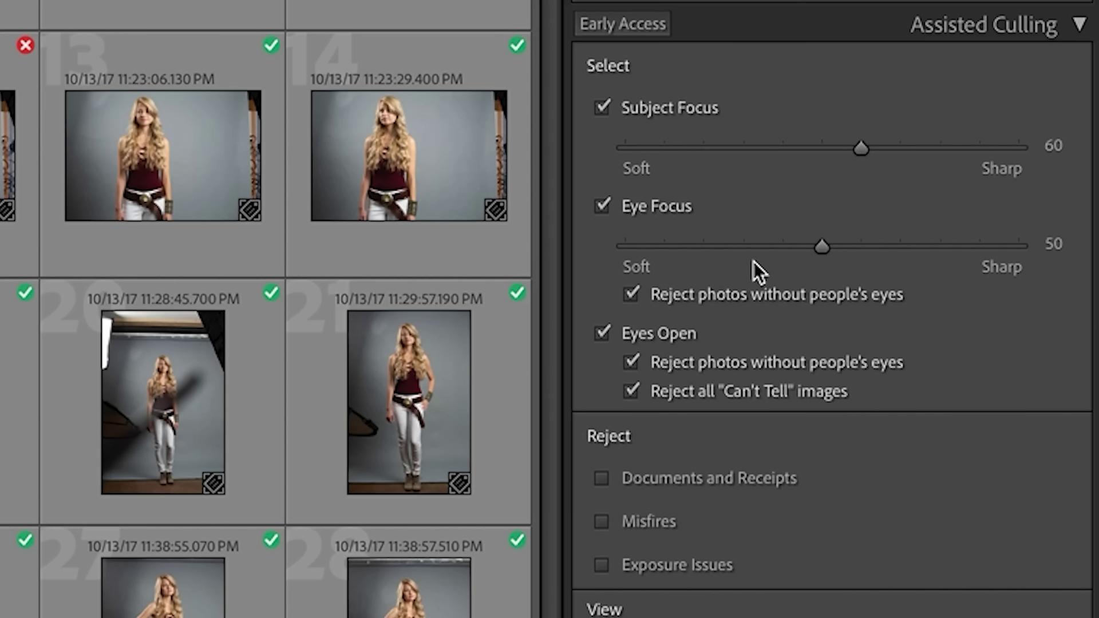
left_click(632, 391)
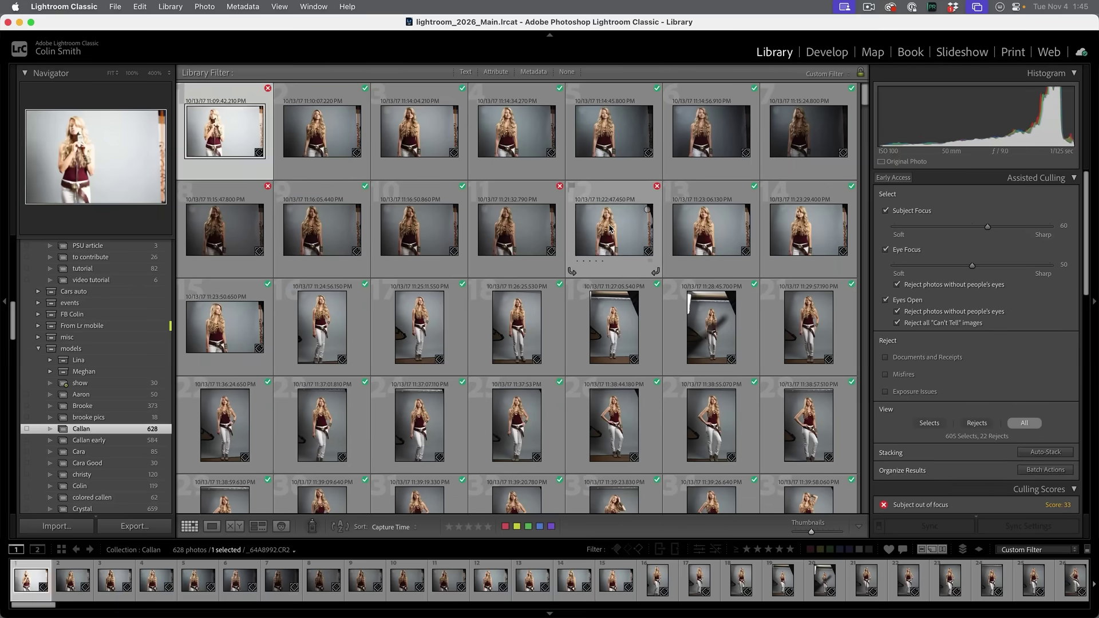
- Check rejected photos 12 and 11 in single-image view, and return to the grid
left_click(610, 229)
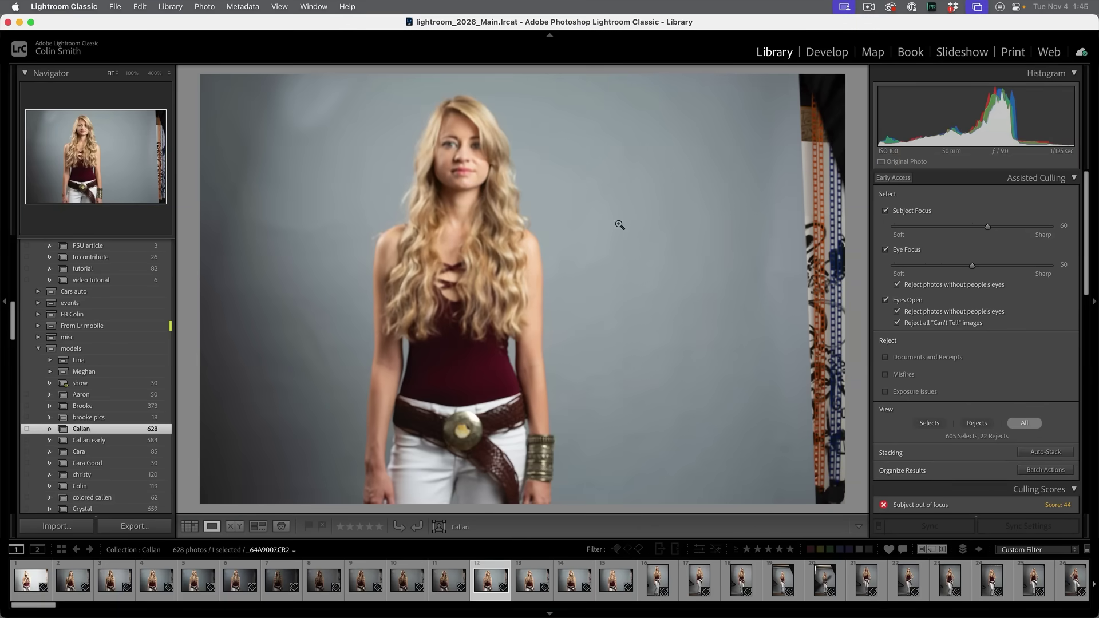
left_click(454, 187)
key("g")
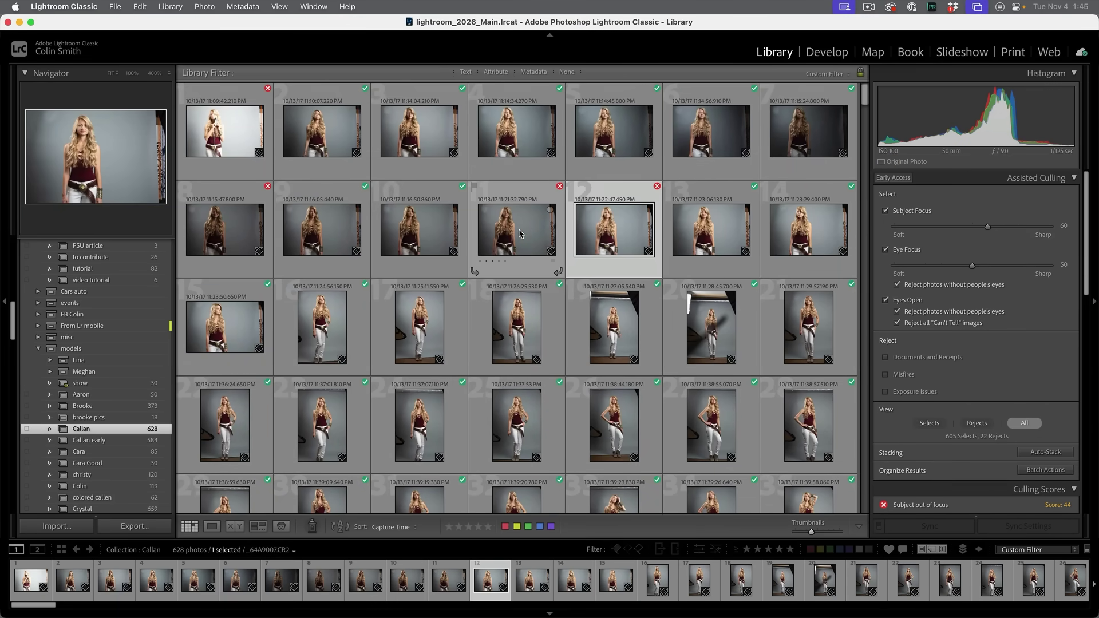
double_click(520, 234)
left_click(675, 231)
key("g")
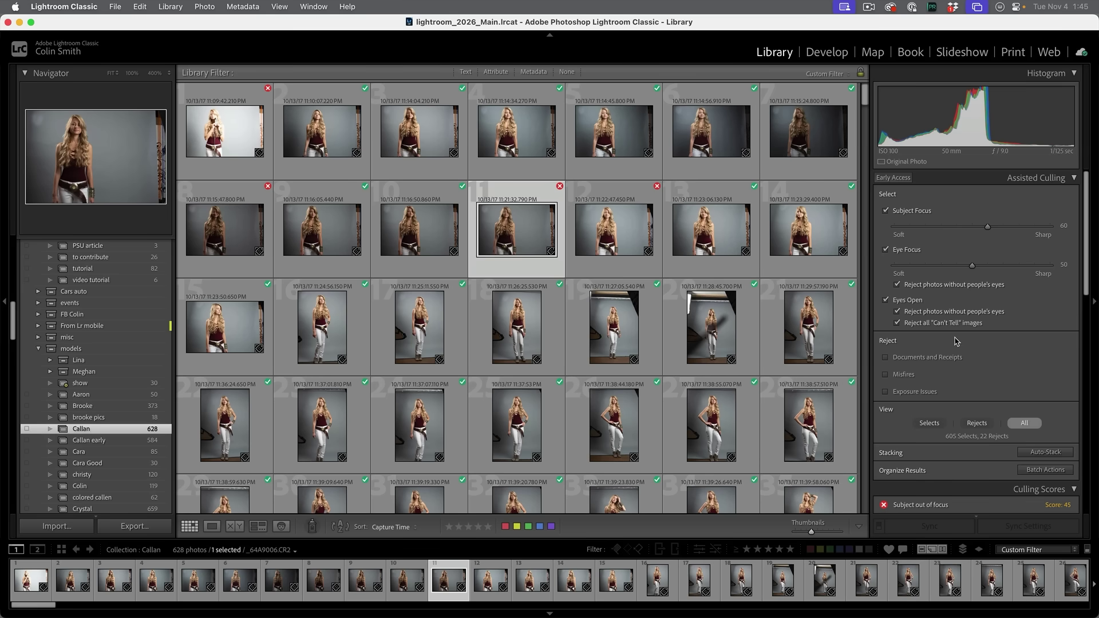
- Enable rejection of Documents and Receipts, Misfires and Exposure Issues, and review the culling marks through the grid
left_click(941, 358)
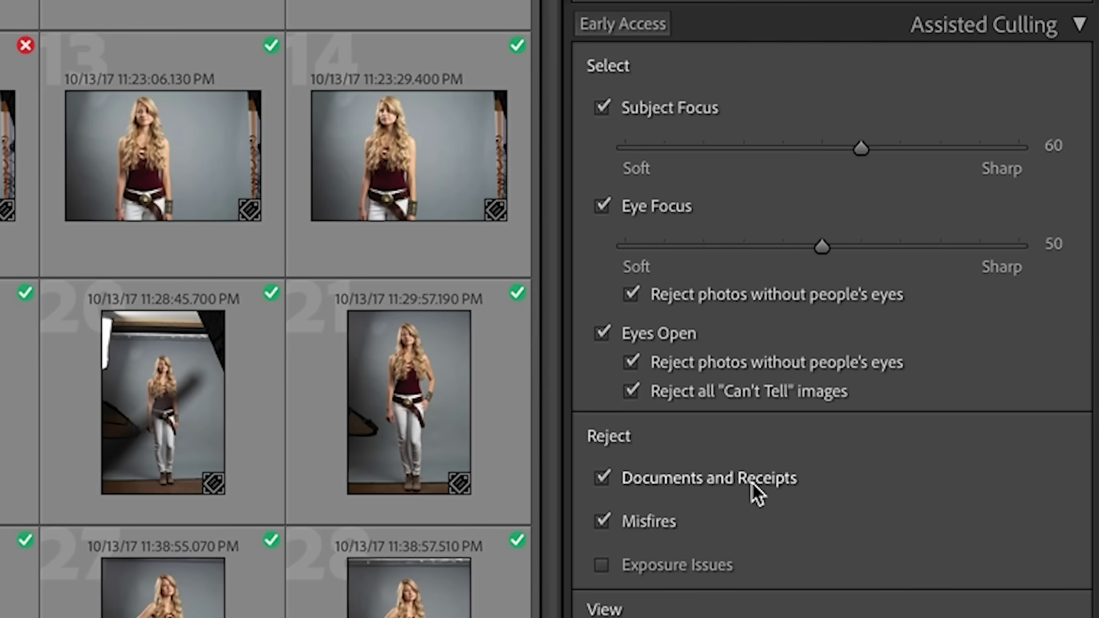
left_click(707, 564)
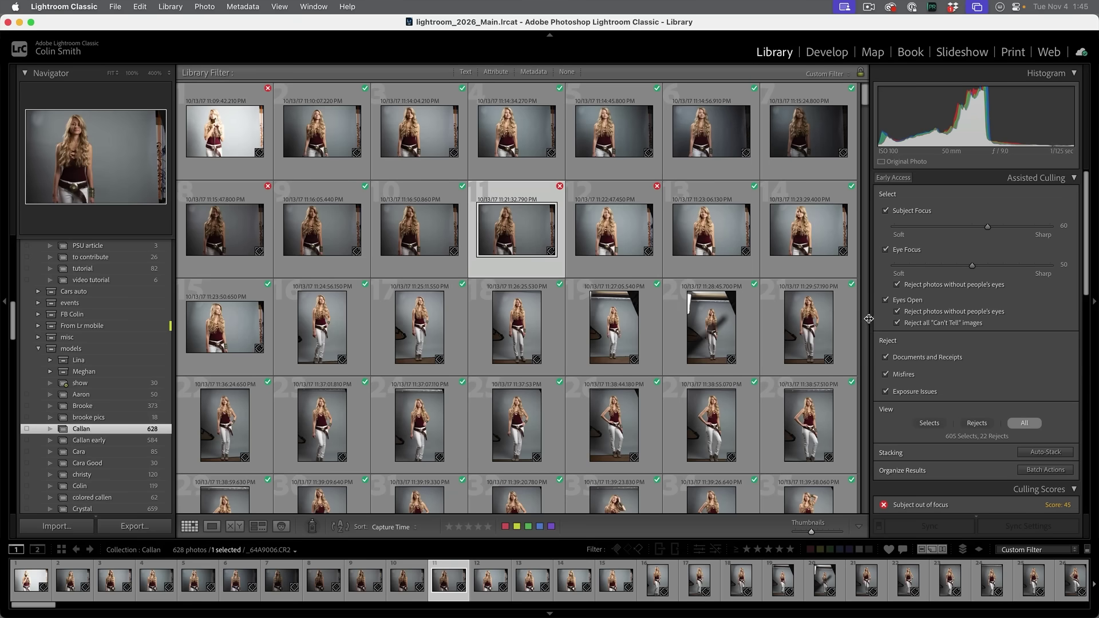
scroll(662, 332, "down", 10)
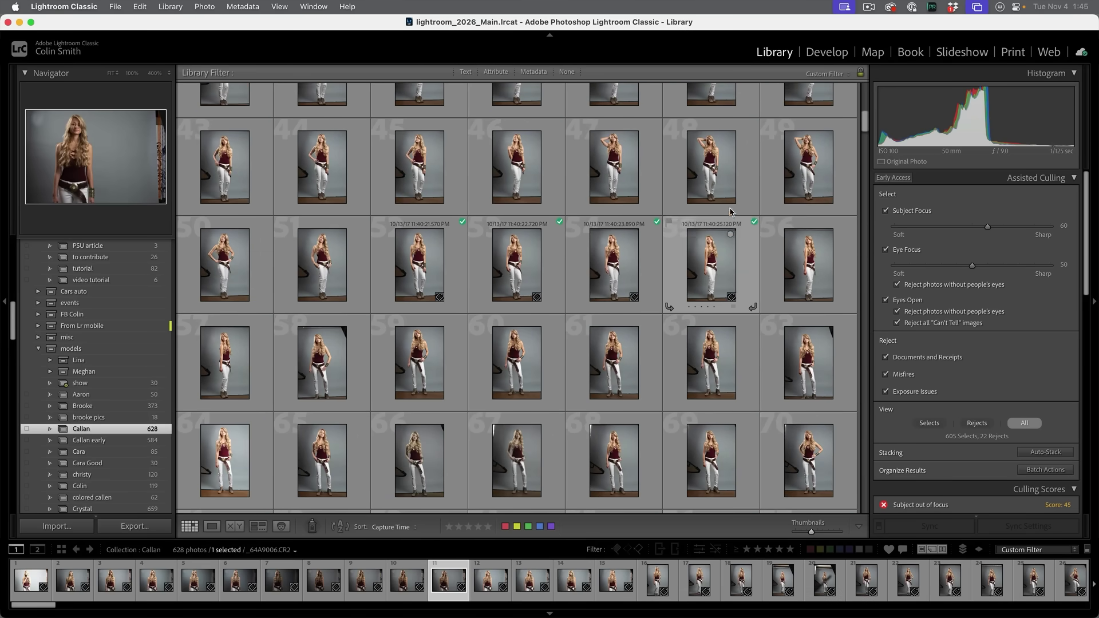
mouse_move(657, 220)
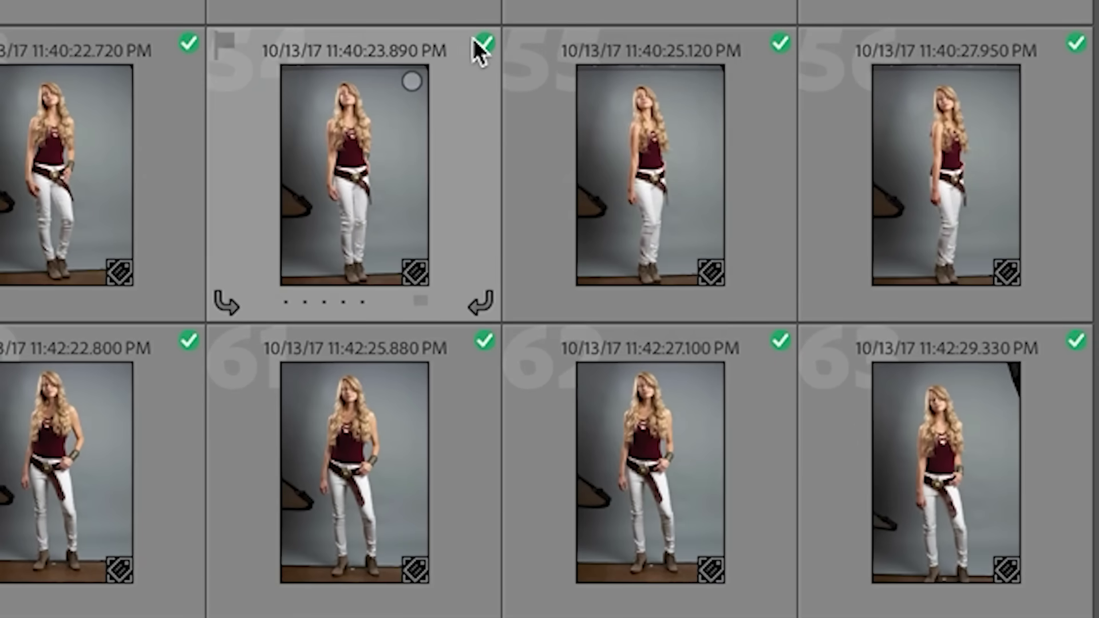
left_click(482, 47)
scroll(502, 435, "down", 4)
scroll(475, 433, "up", 5)
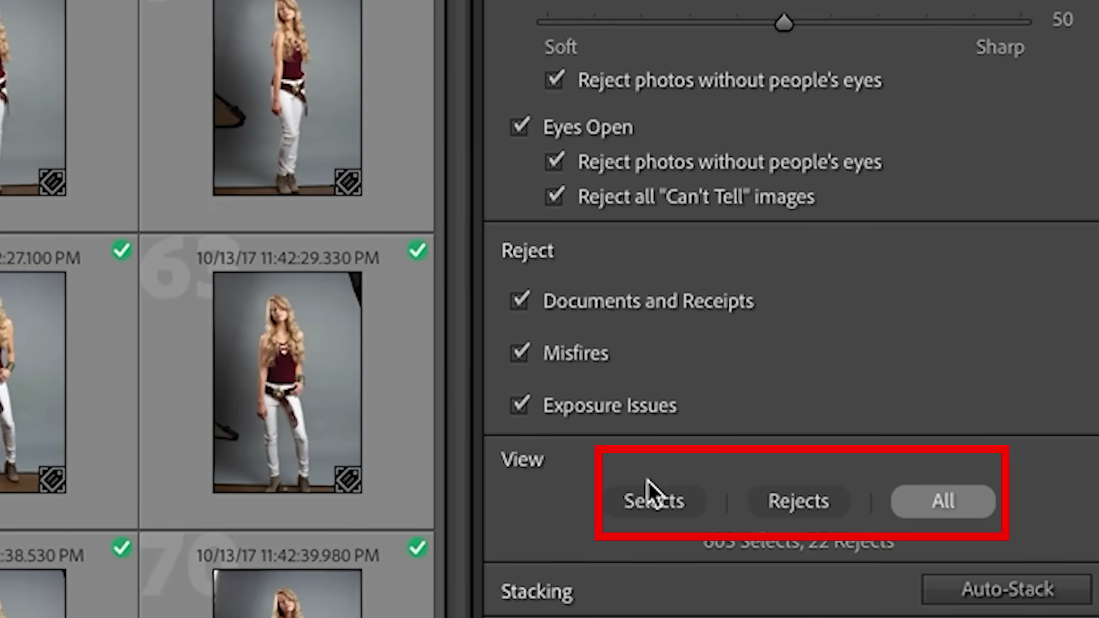
- Browse the photos filtered to Selects, and switch the culling view to Rejects
left_click(659, 494)
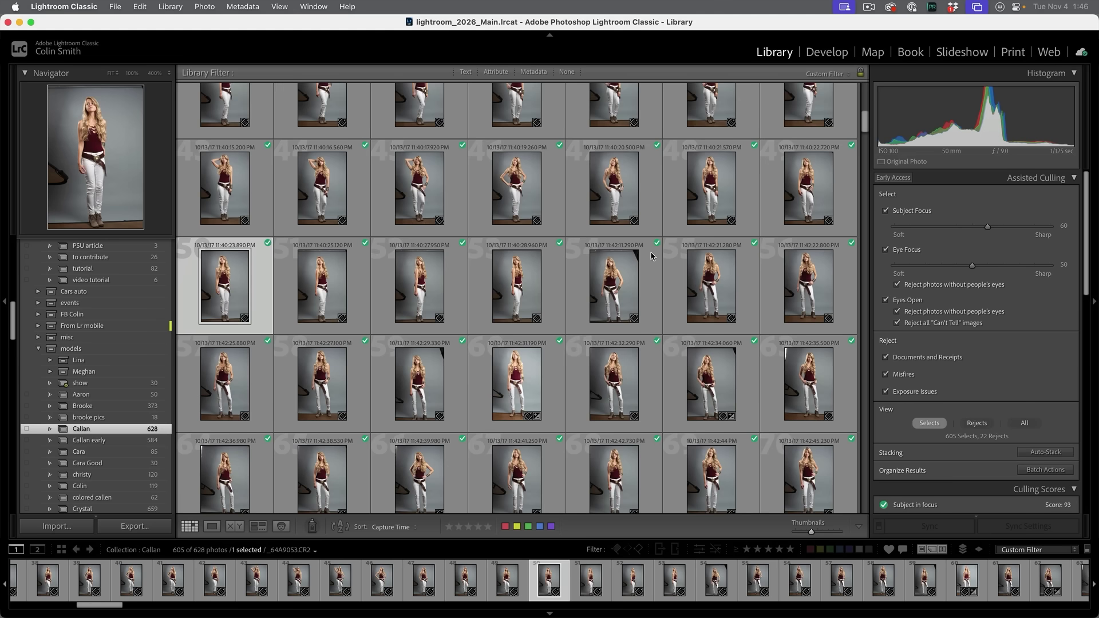
scroll(651, 256, "down", 10)
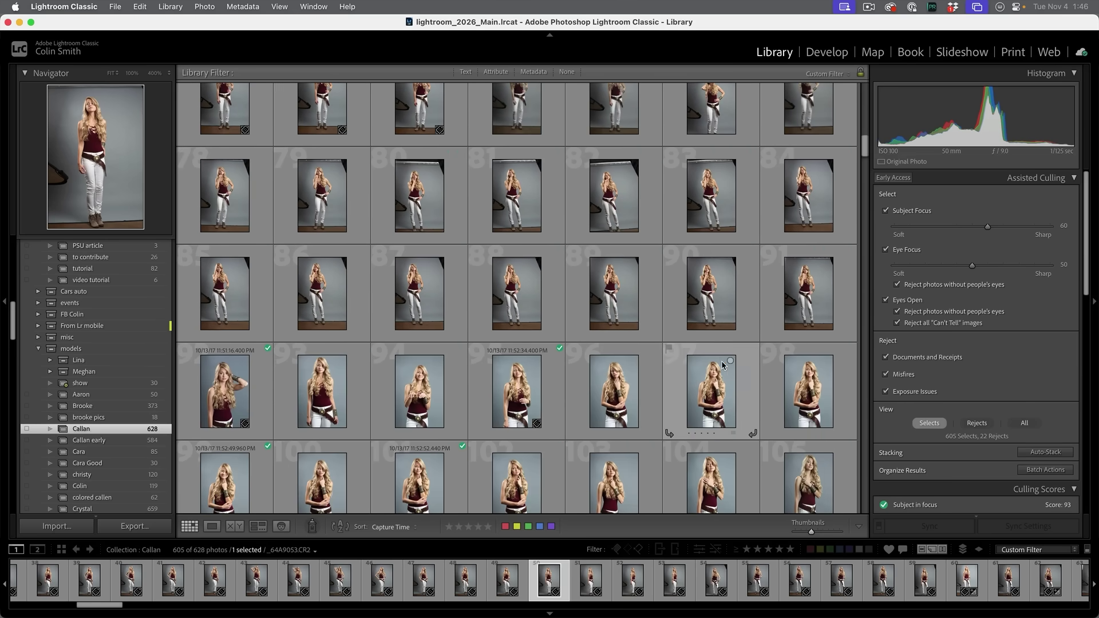
scroll(723, 364, "down", 5)
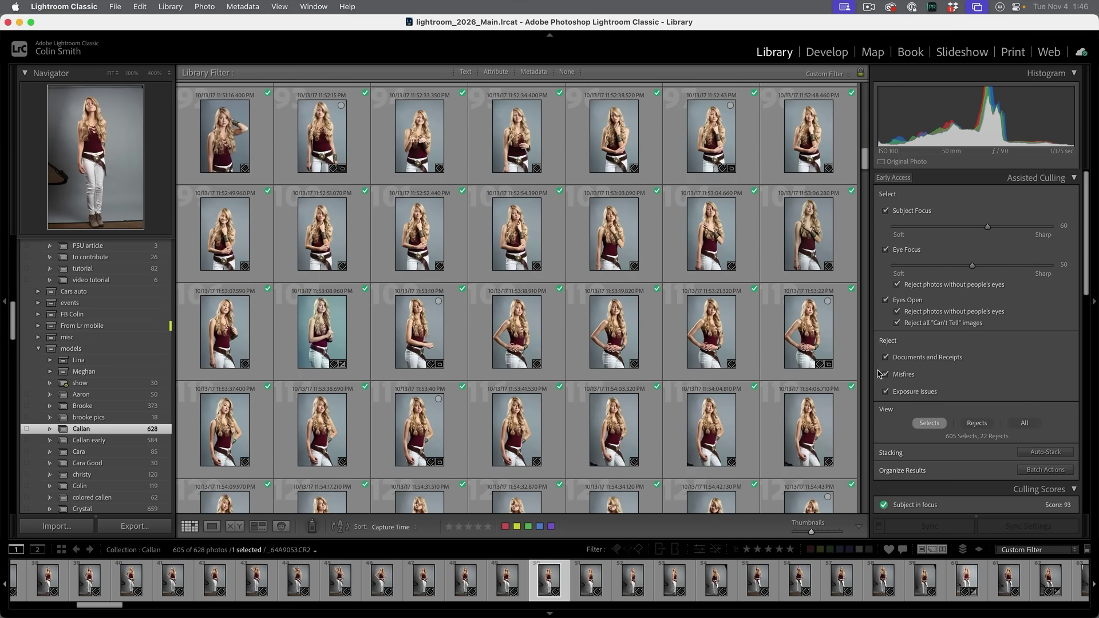
left_click(977, 423)
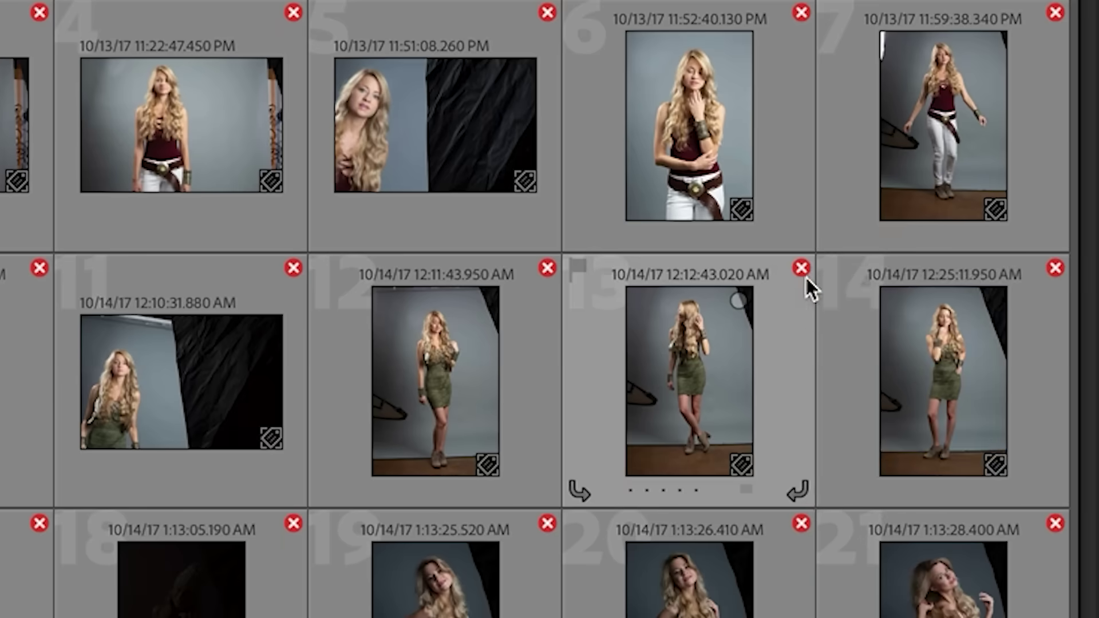
- Check rejected photos 13, 12, 14 and 15 in single-image view, and return to the grid
mouse_move(755, 186)
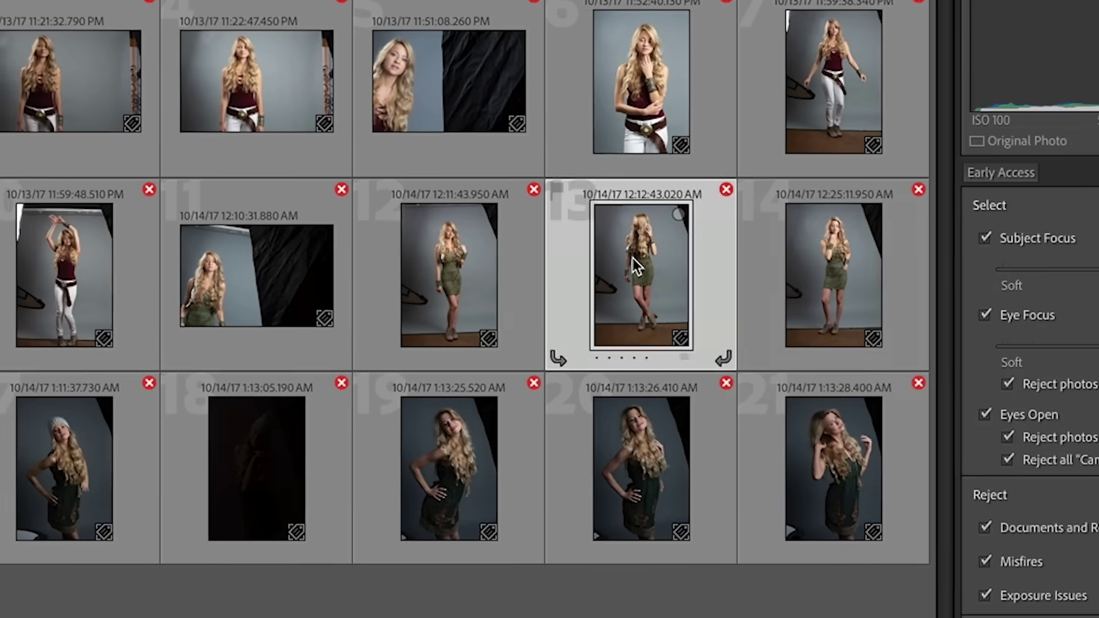
double_click(679, 372)
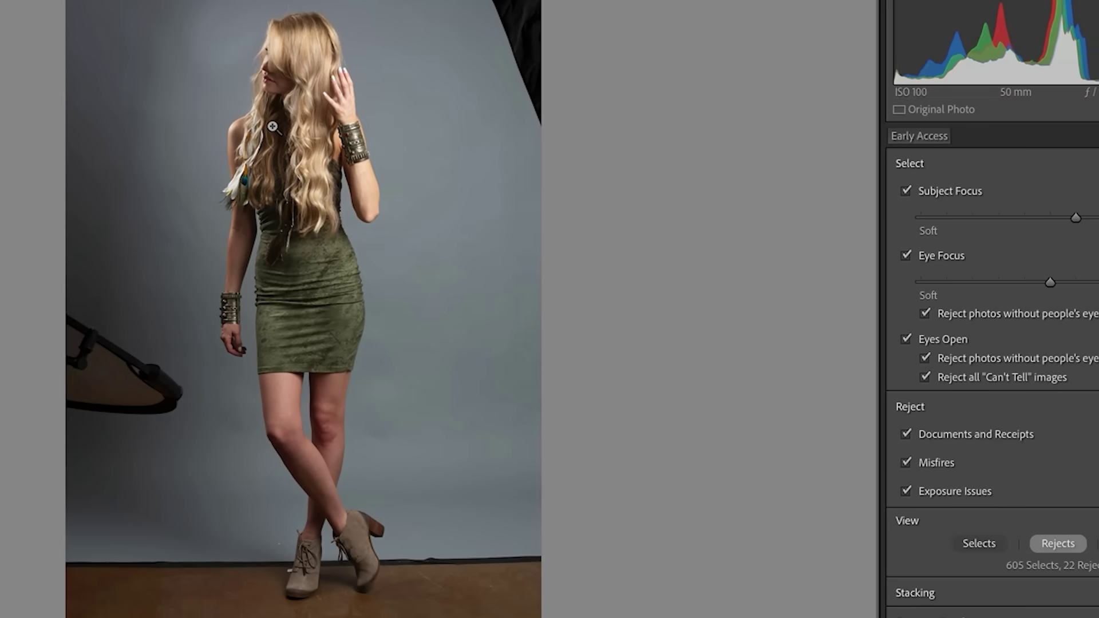
key("g")
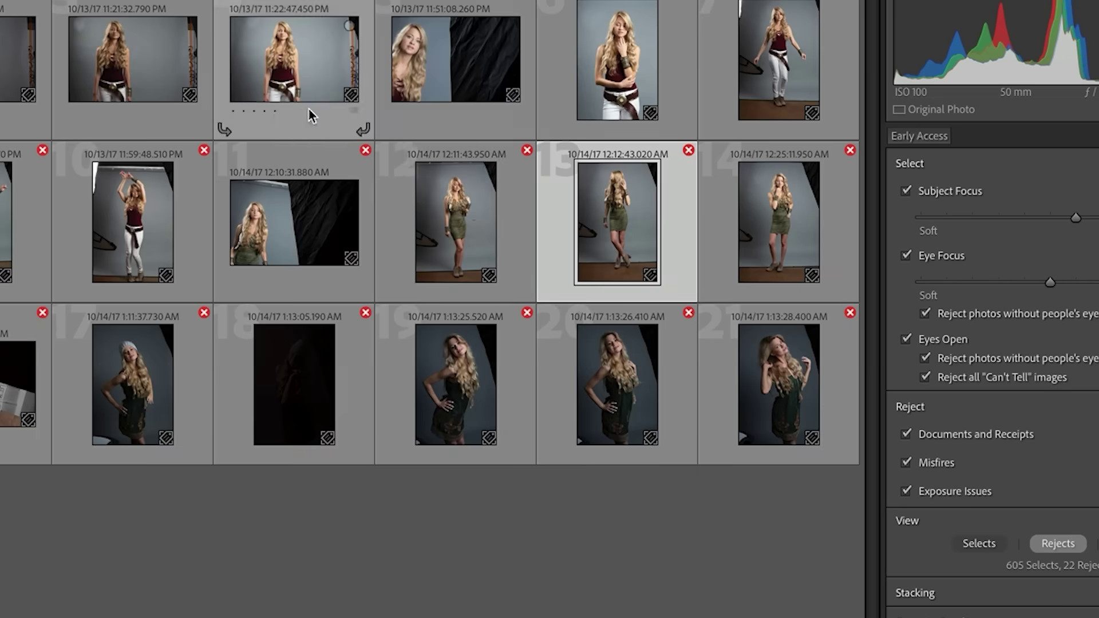
double_click(470, 207)
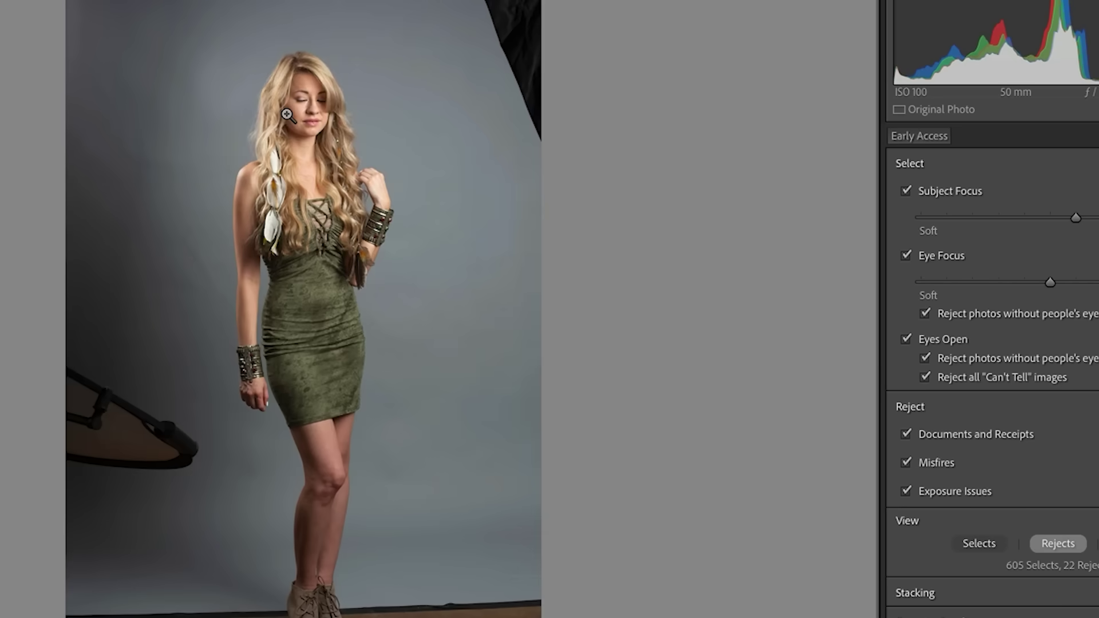
key("g")
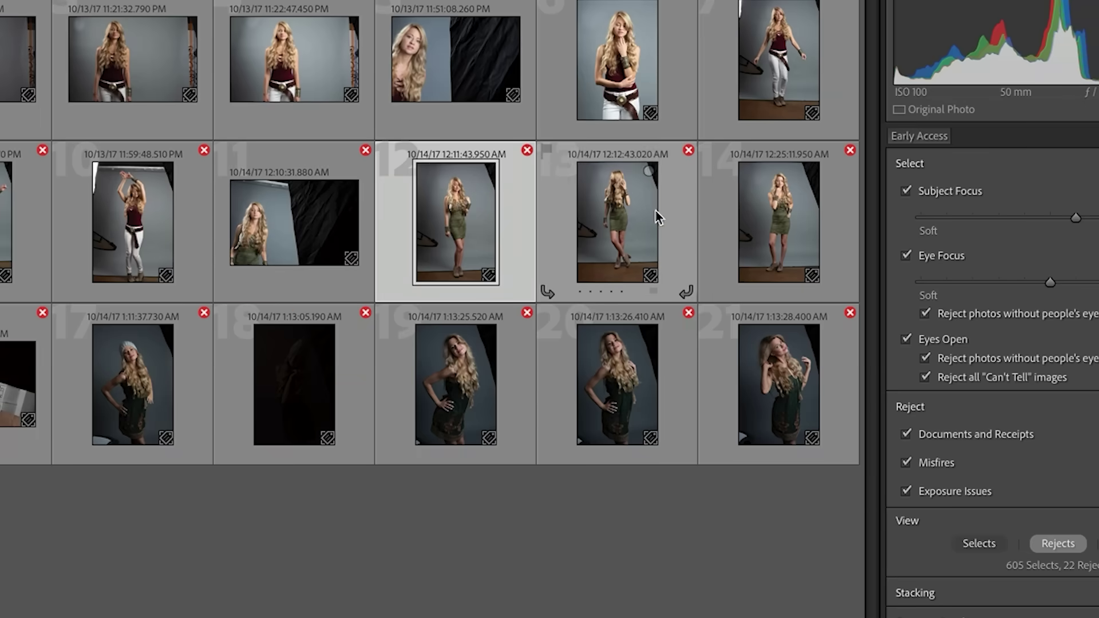
double_click(775, 213)
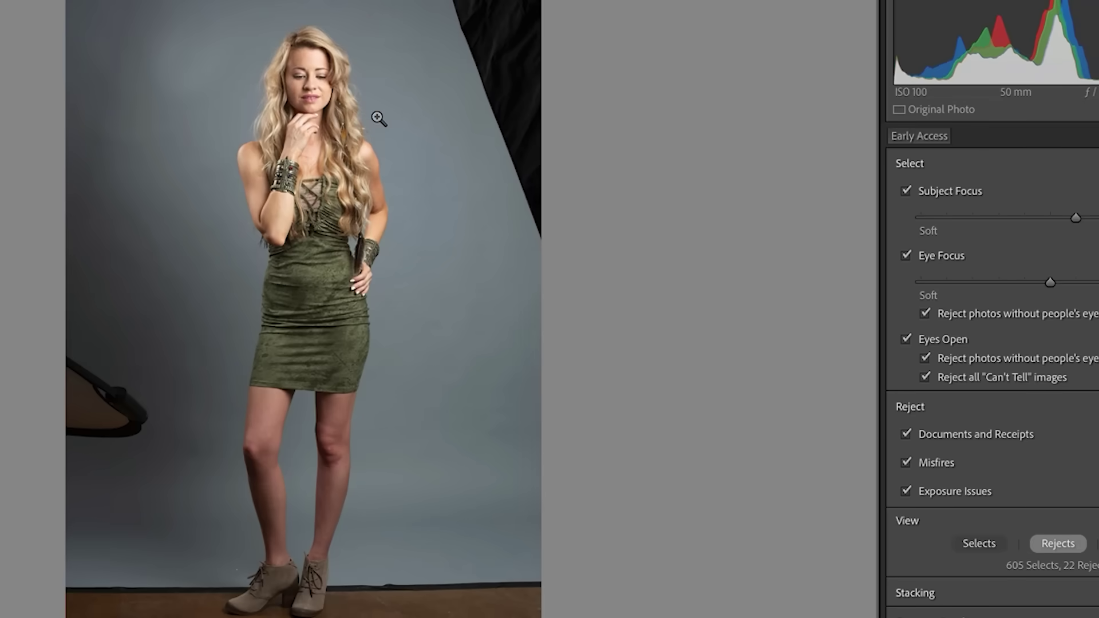
key("g")
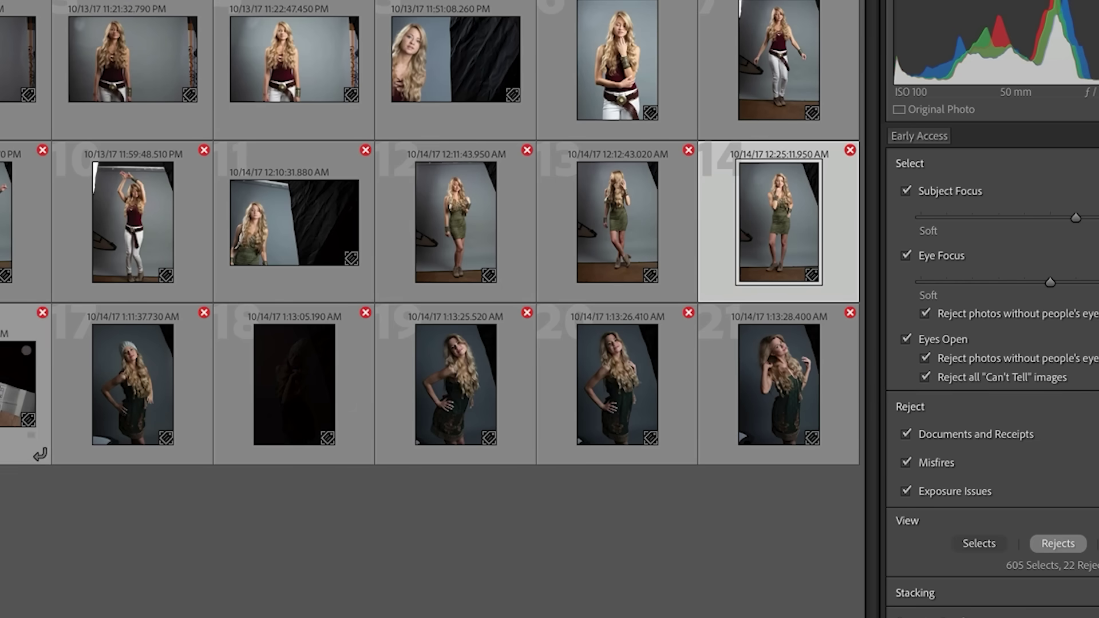
key("e")
key("Right")
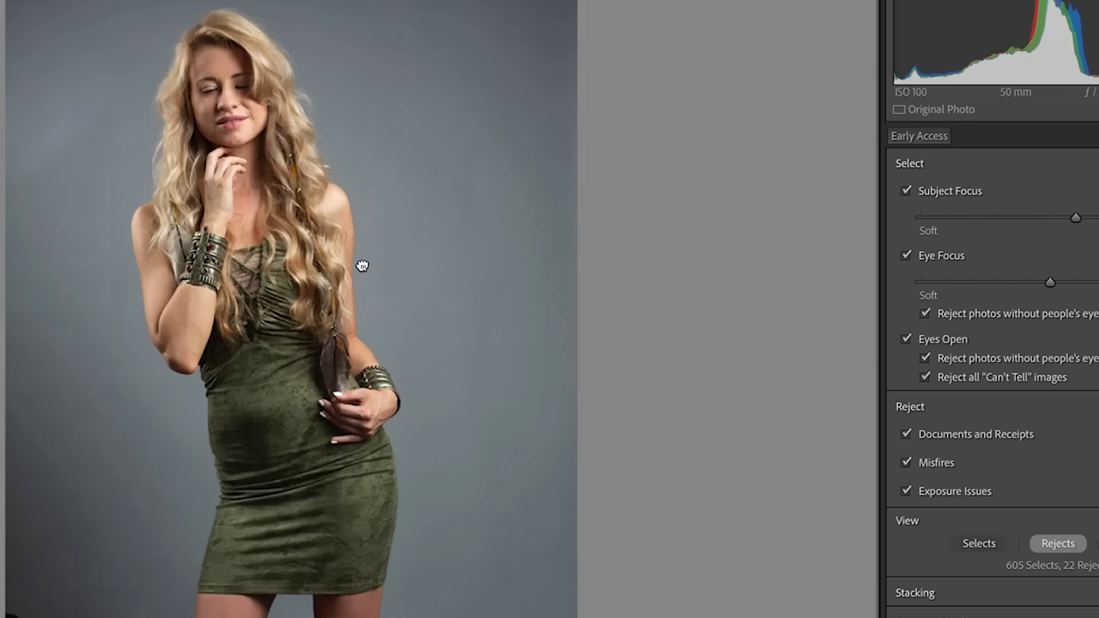
key("g")
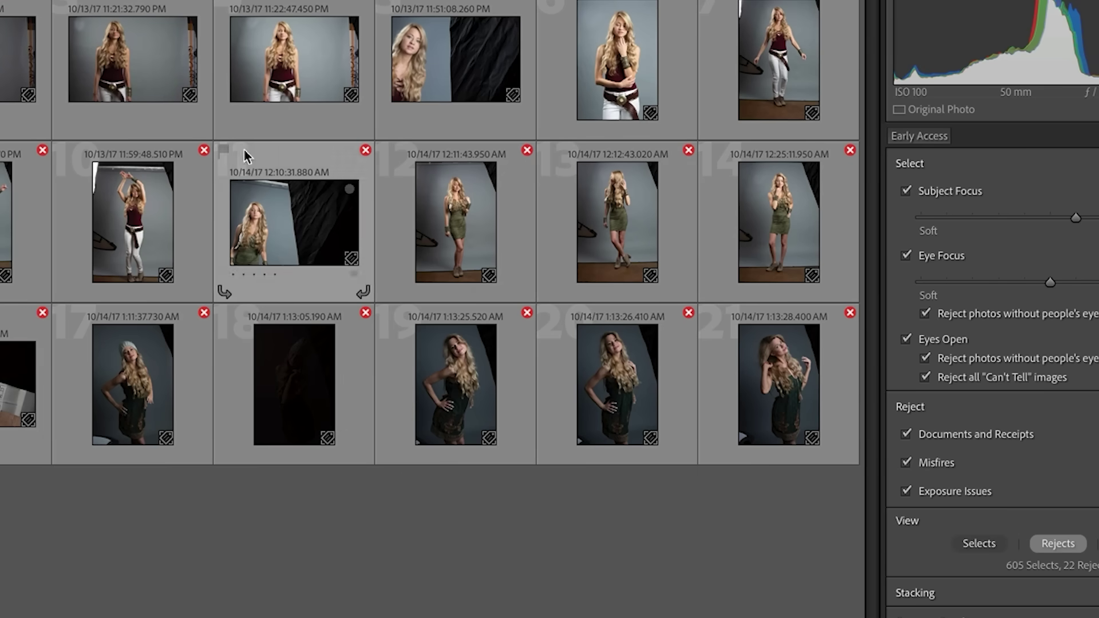
- Examine the closed eyes in rejected photo 10 up close, and return to the grid
double_click(115, 220)
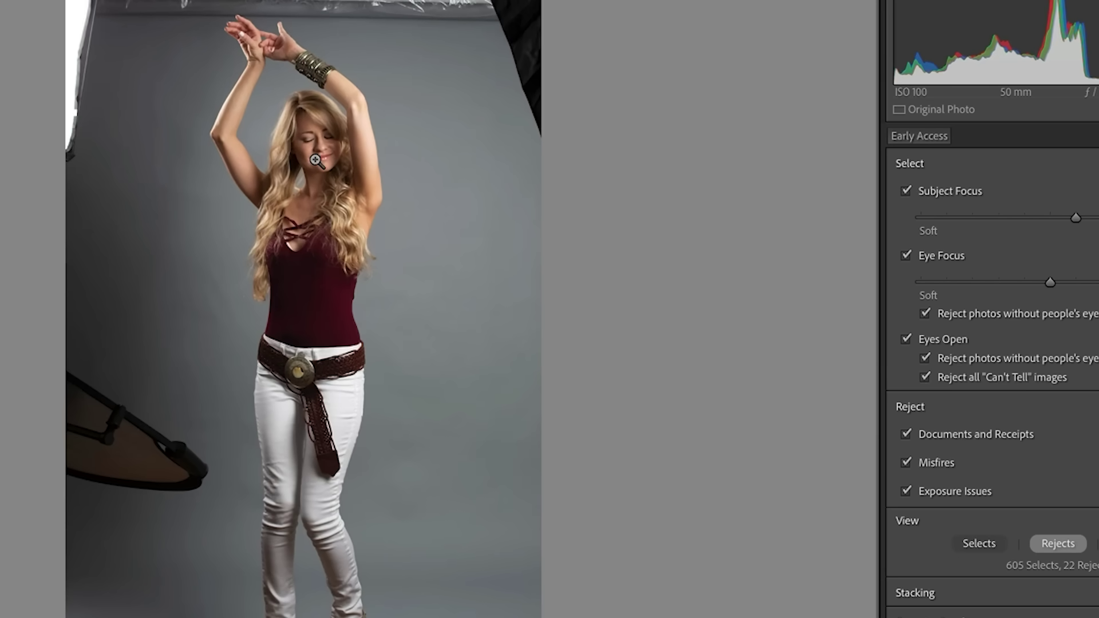
left_click(334, 167)
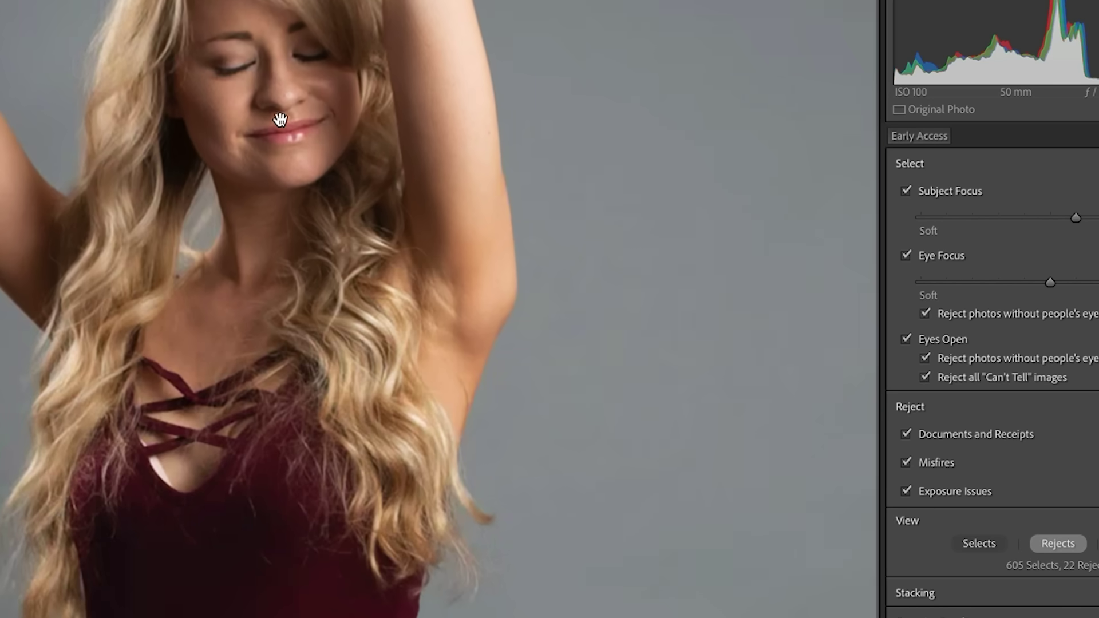
left_click_drag(320, 87, 304, 197)
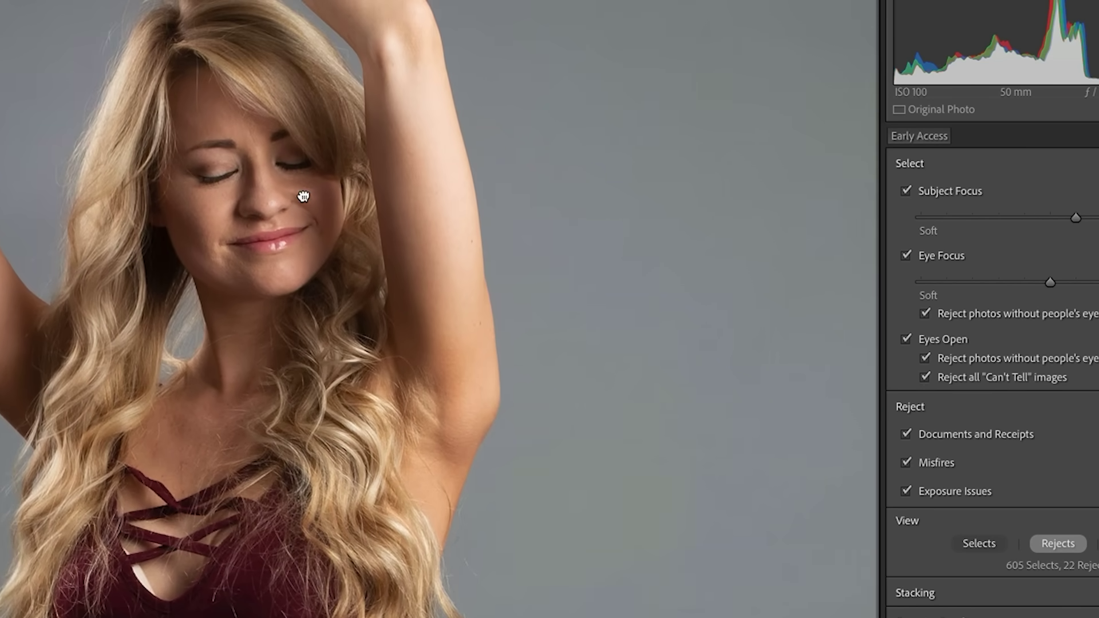
key("g")
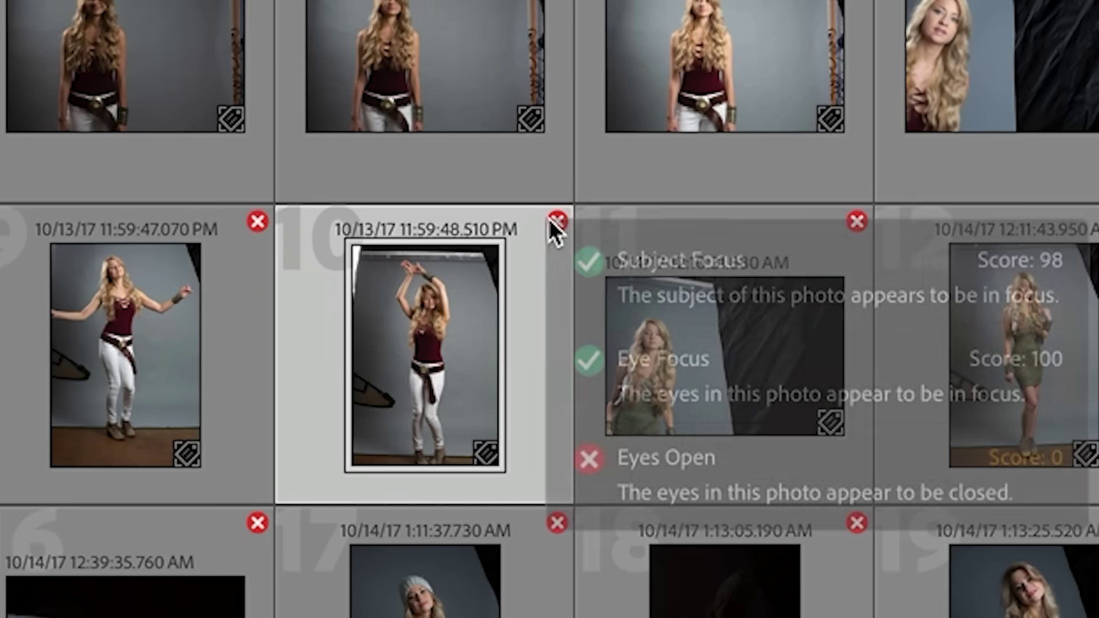
- Override the rejection of photo 10 to make it a select, and switch the culling view to Selects
left_click(556, 222)
left_click(596, 240)
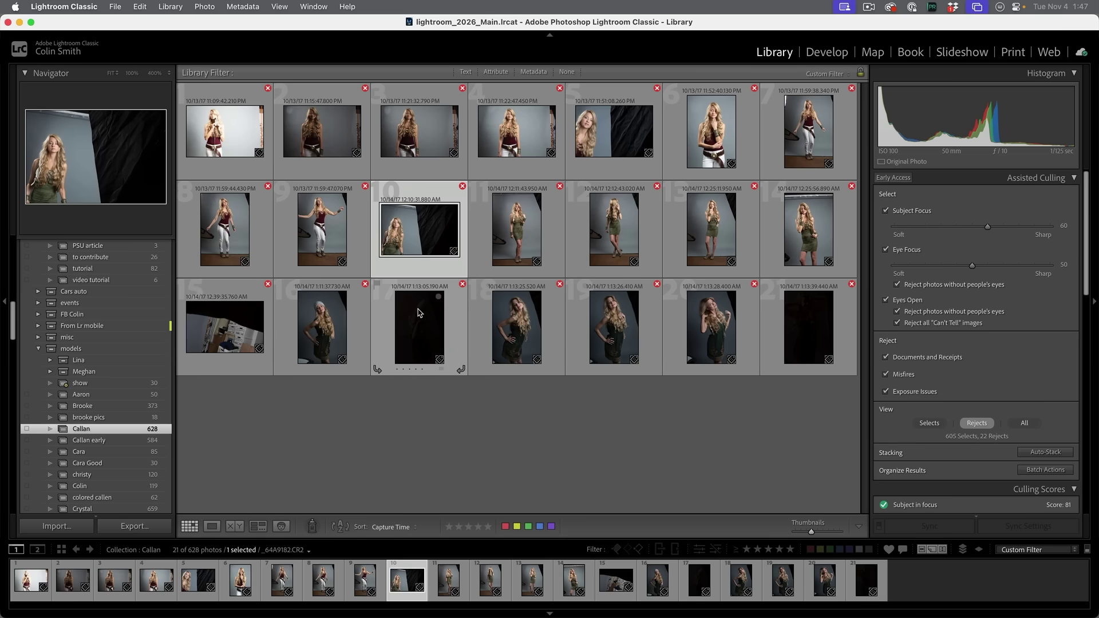
mouse_move(853, 285)
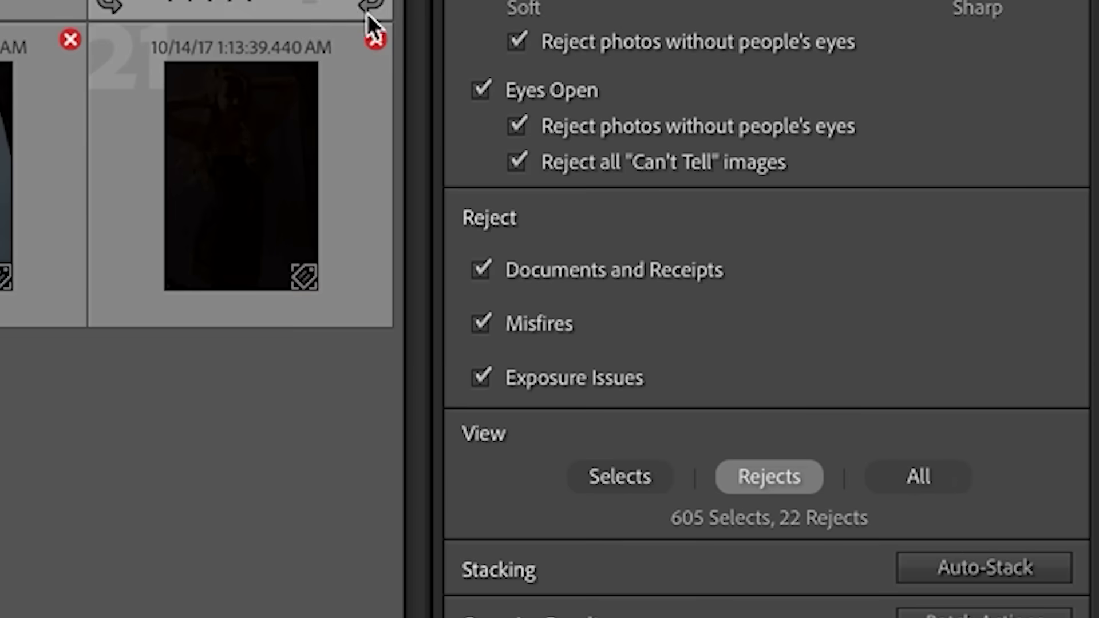
left_click(634, 474)
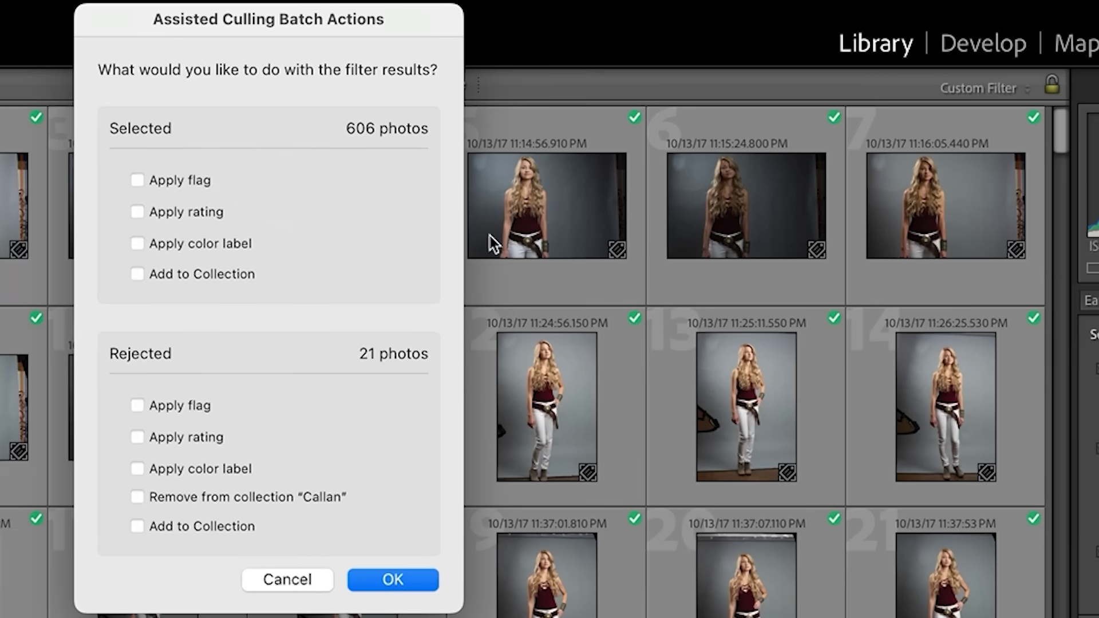
- Try the color label and Add to Collection batch actions for the selected photos, and dismiss the batch actions
left_click(208, 273)
left_click(188, 243)
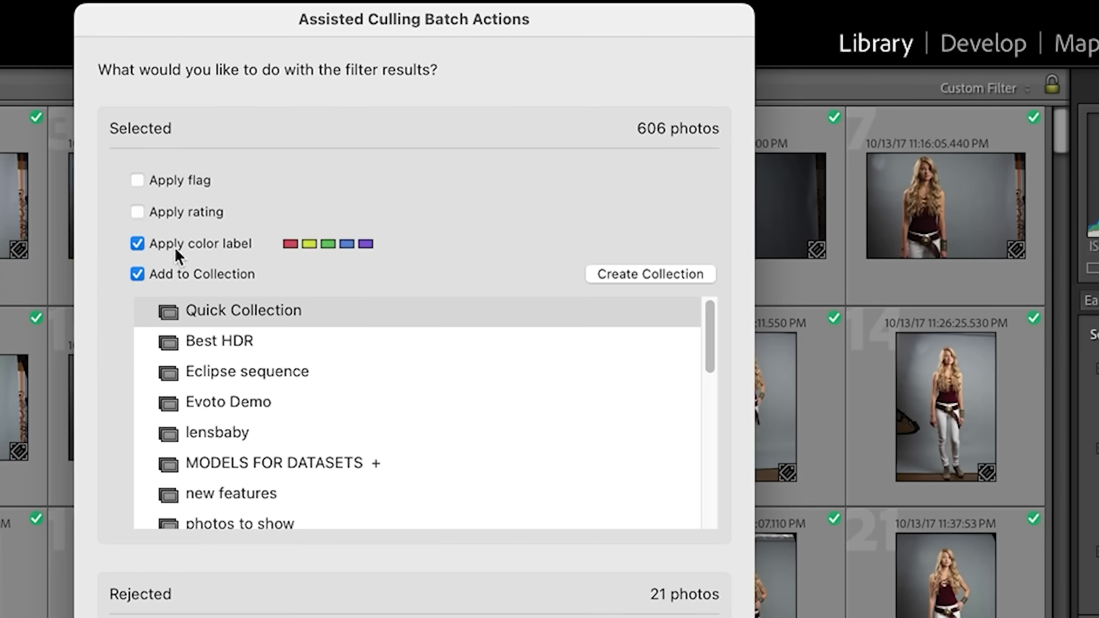
left_click(137, 274)
left_click(138, 244)
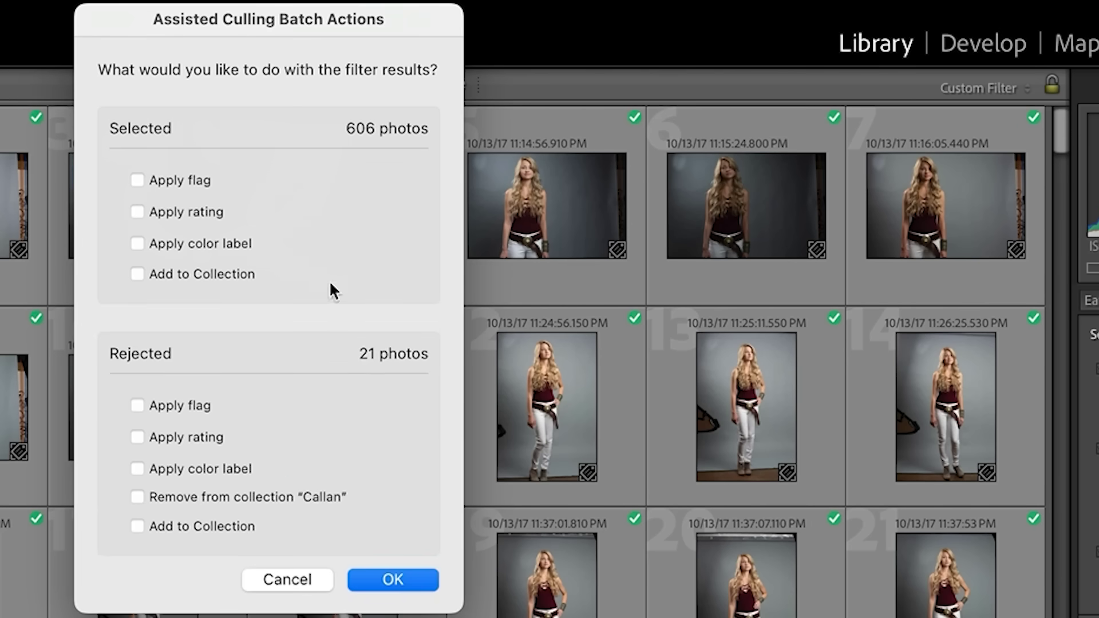
left_click(245, 581)
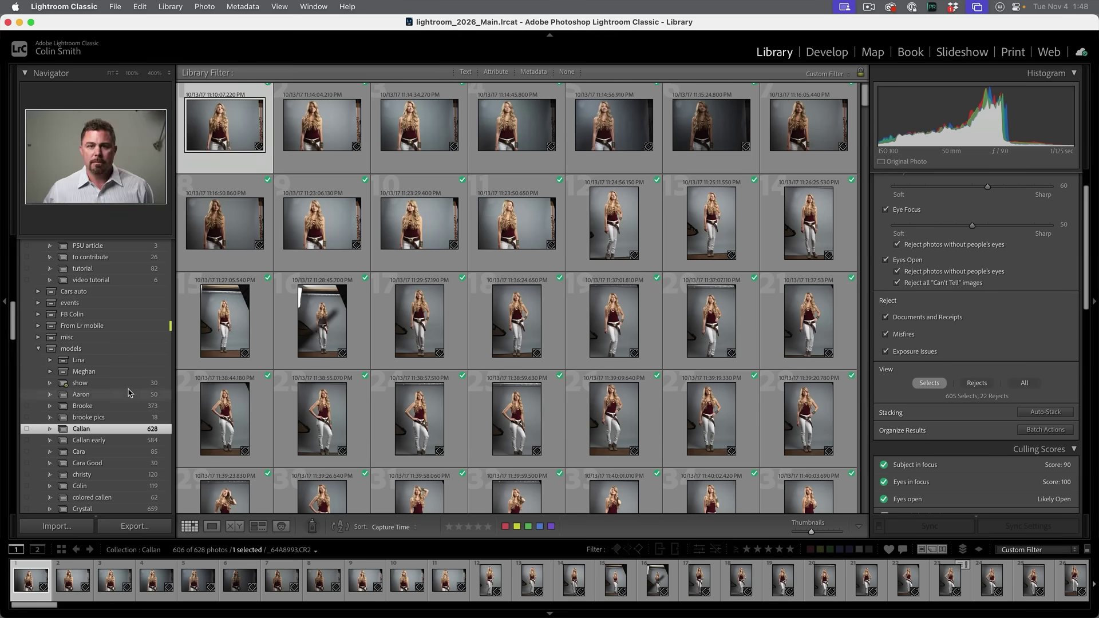
- Open the first collection set under models, browse its photos, and filter them to Selects
left_click(78, 360)
scroll(388, 226, "down", 20)
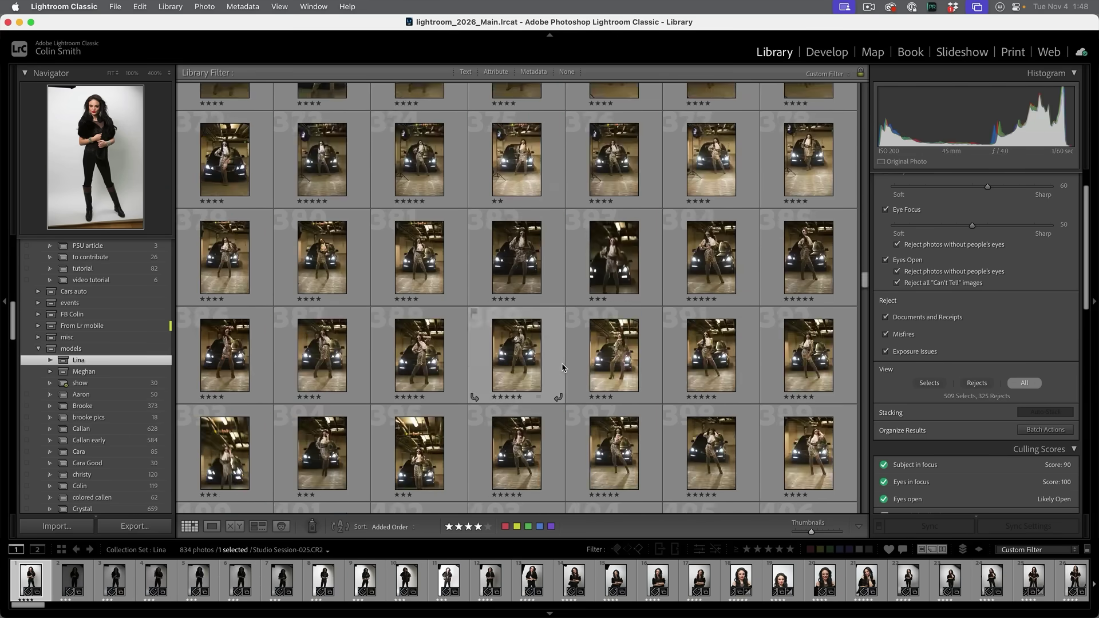
scroll(687, 355, "up", 20)
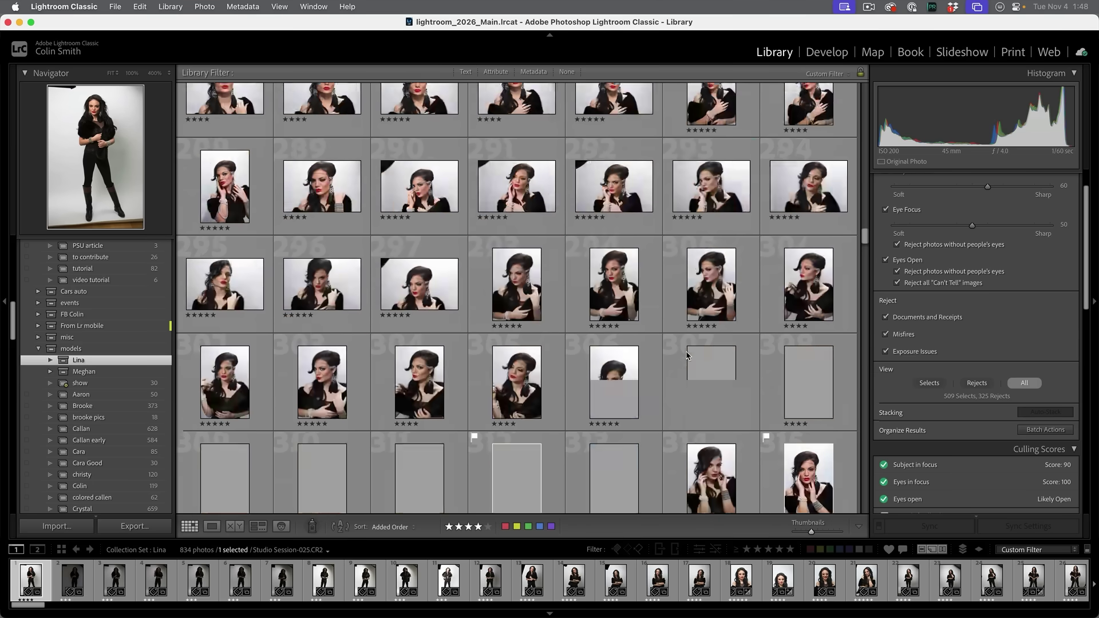
left_click(929, 384)
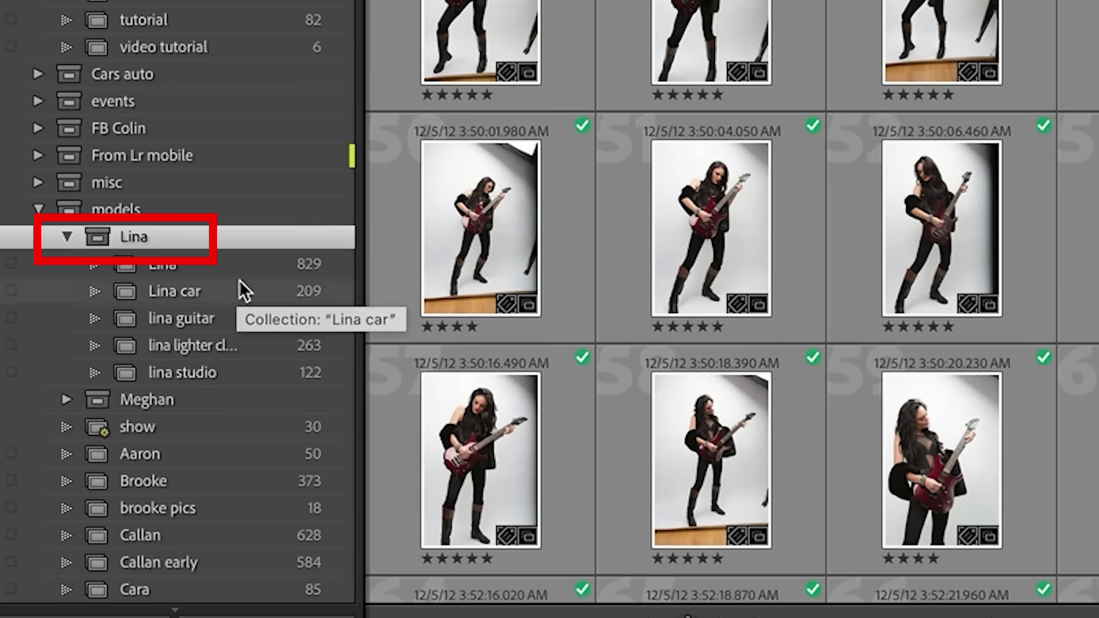
- Preview auto-stacking the model's lighter clothes collection by capture time, with 0:00:20 between stacks
left_click(223, 349)
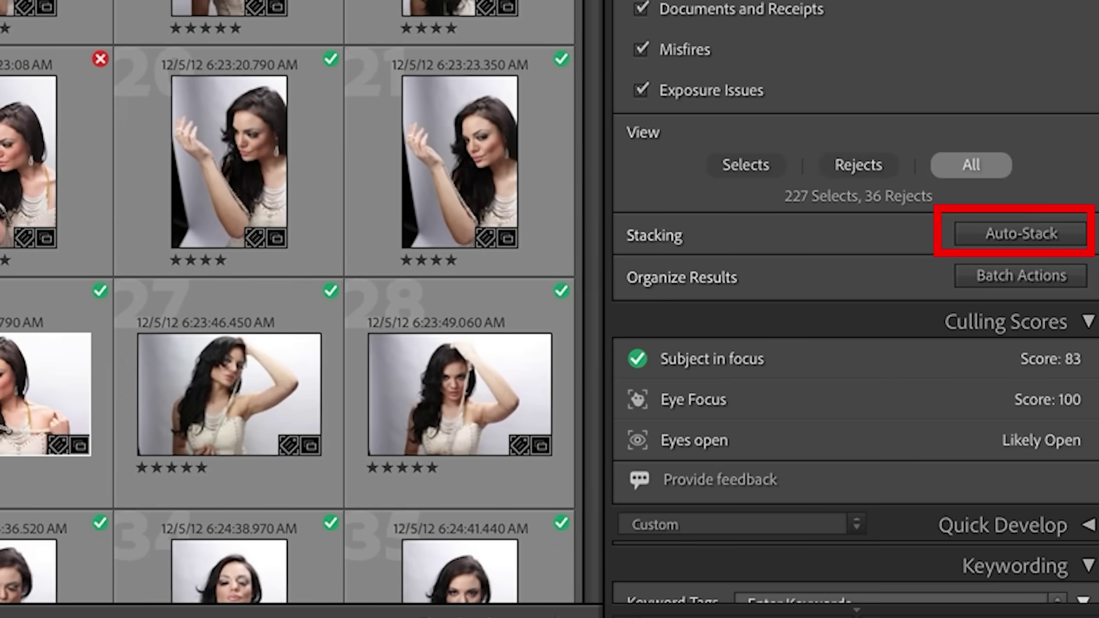
left_click(1026, 229)
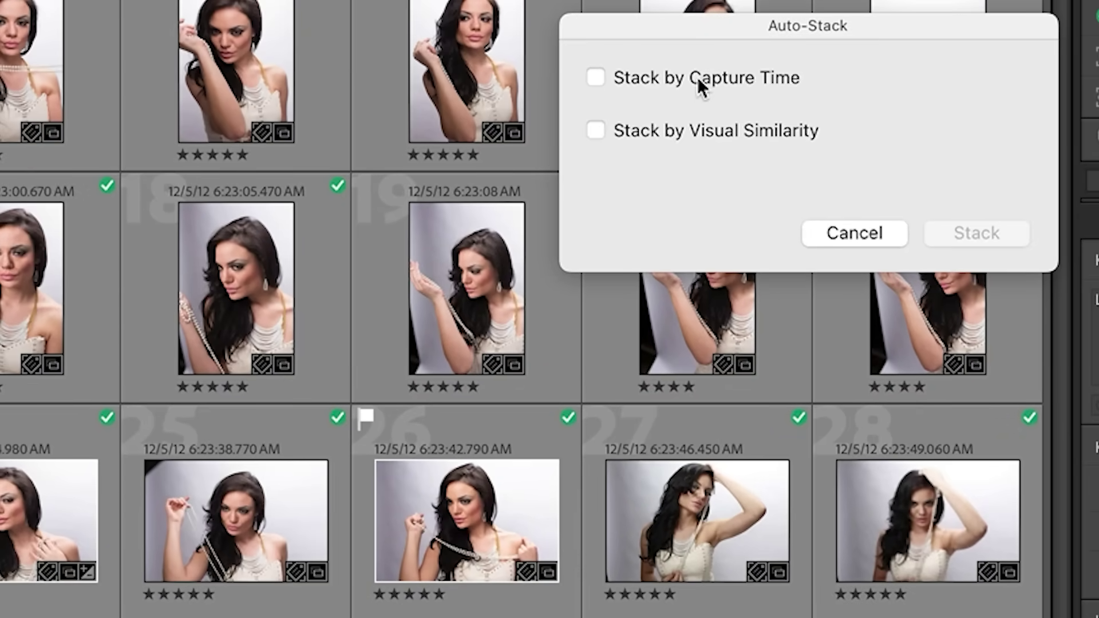
left_click(700, 81)
left_click_drag(659, 147, 606, 156)
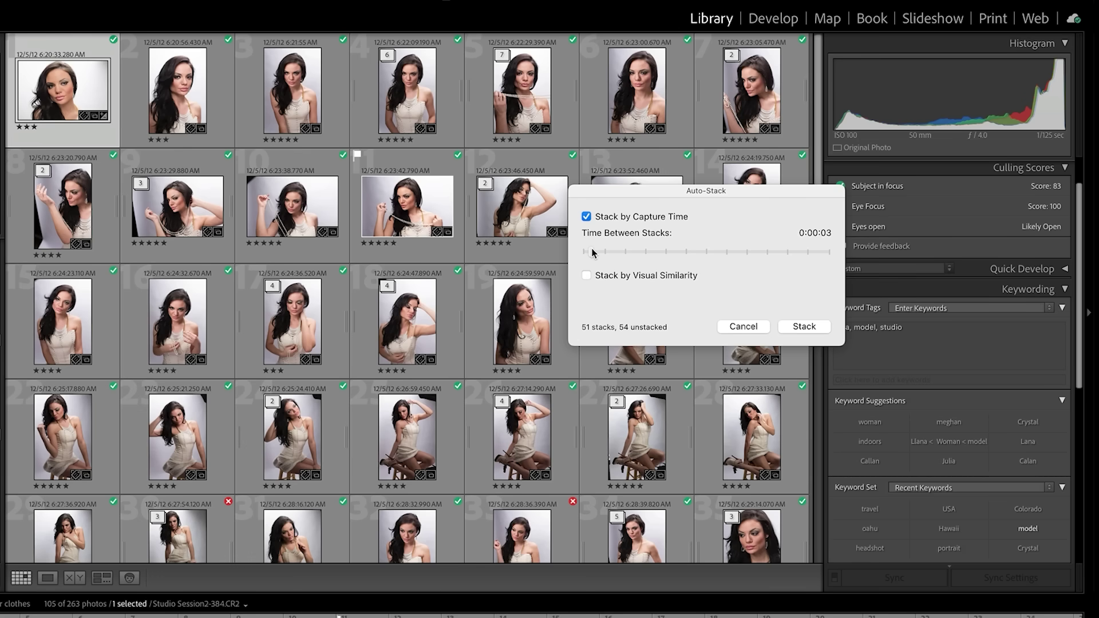
left_click_drag(594, 254, 628, 255)
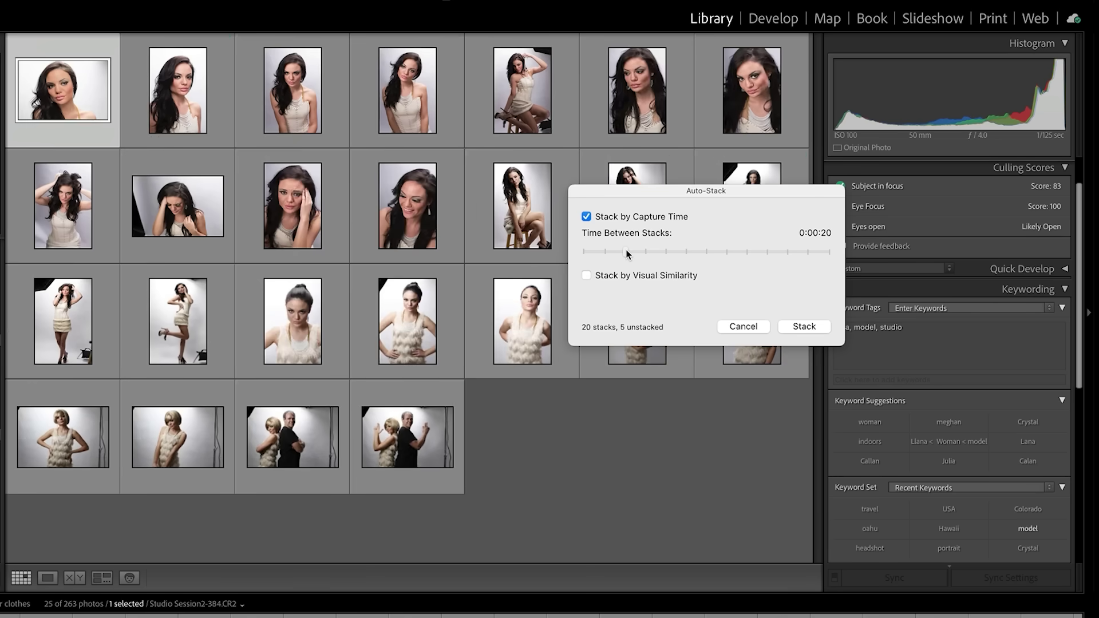
left_click_drag(707, 191, 641, 421)
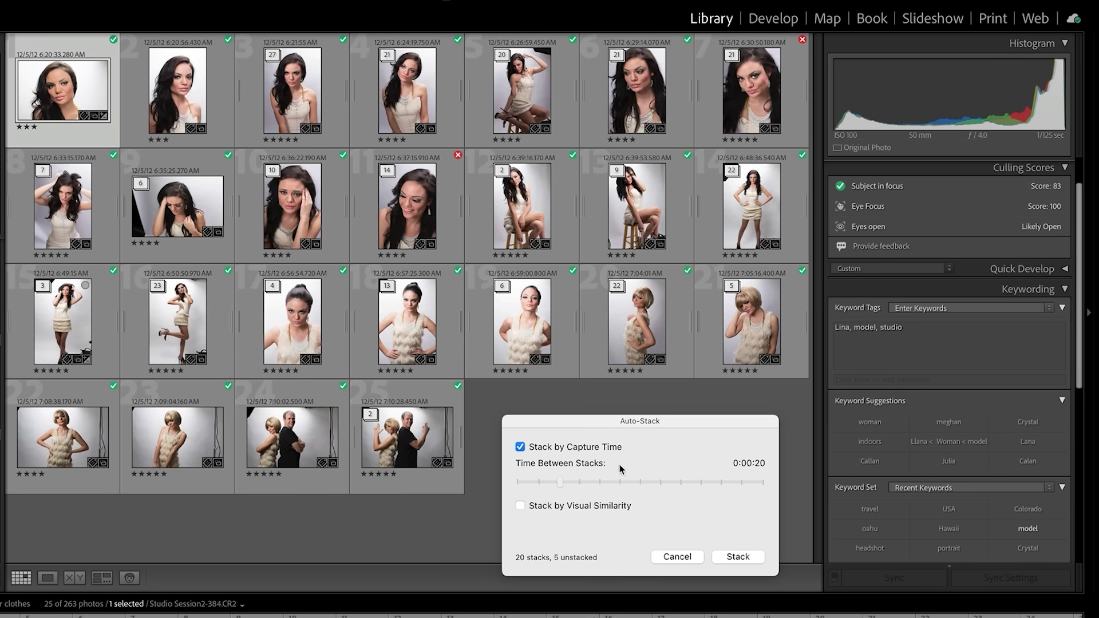
- Preview auto-stacking by visual similarity instead of capture time, and cancel the stacking
left_click(521, 448)
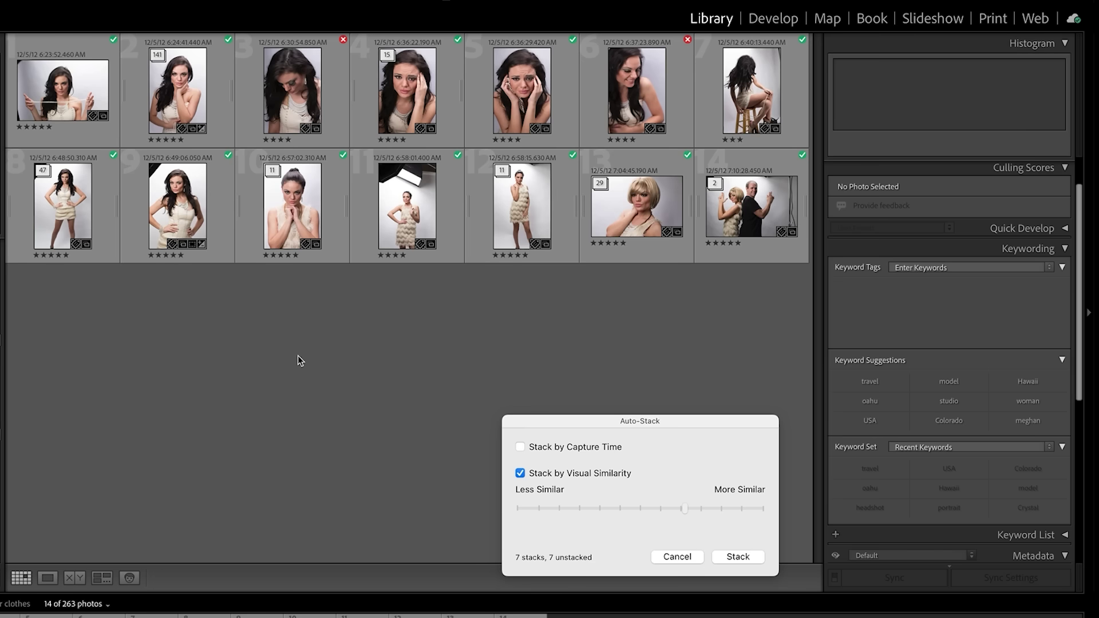
left_click_drag(537, 421, 451, 307)
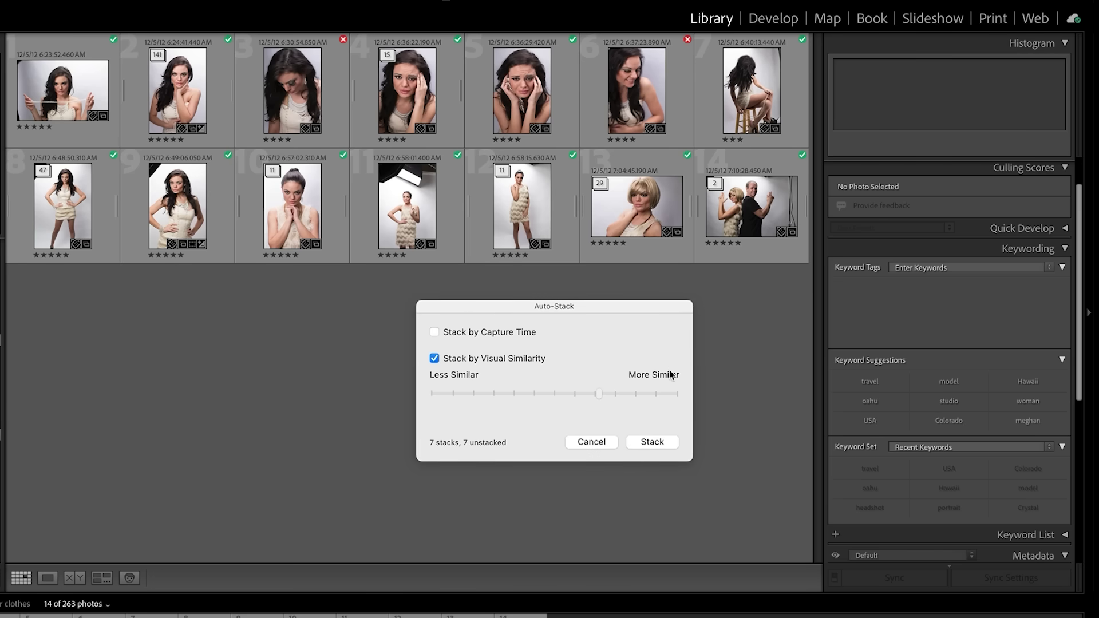
left_click(592, 442)
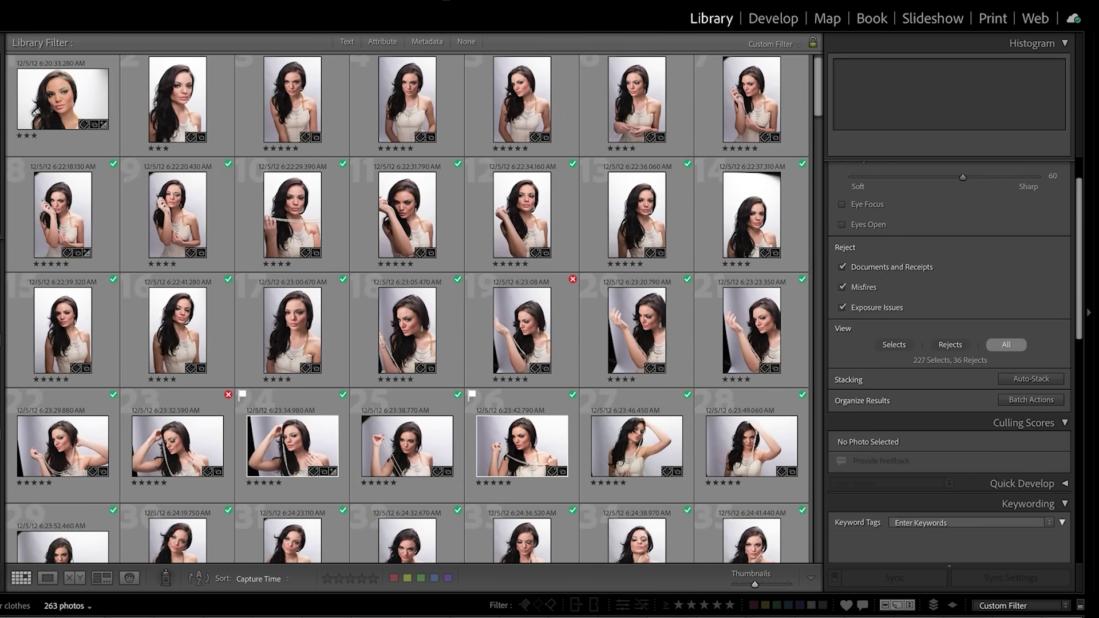
- Remove the cowboy and his horse from the Western street photo using Remove with generative AI and object detection
key("super+shift+i")
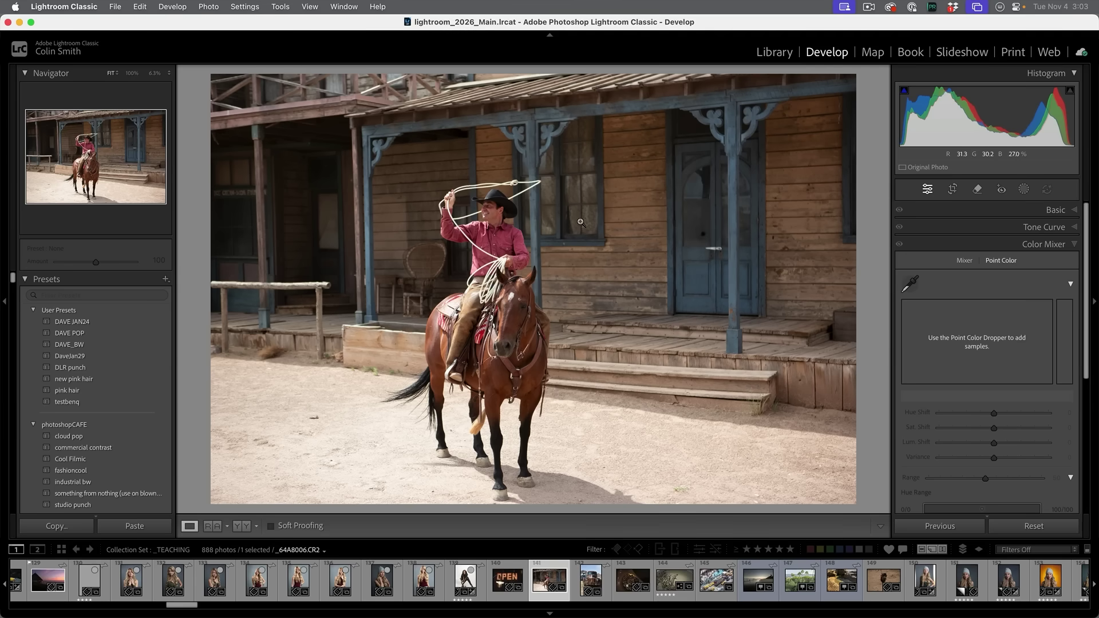
left_click(984, 190)
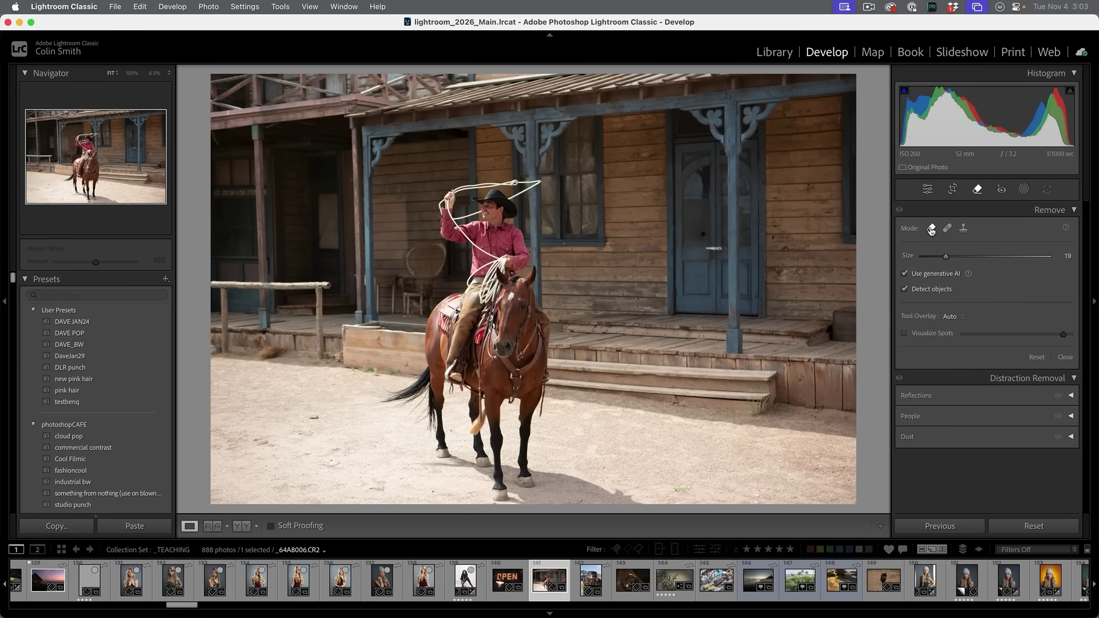
mouse_move(436, 184)
left_mouse_down()
mouse_move(387, 300)
mouse_move(382, 366)
left_mouse_up()
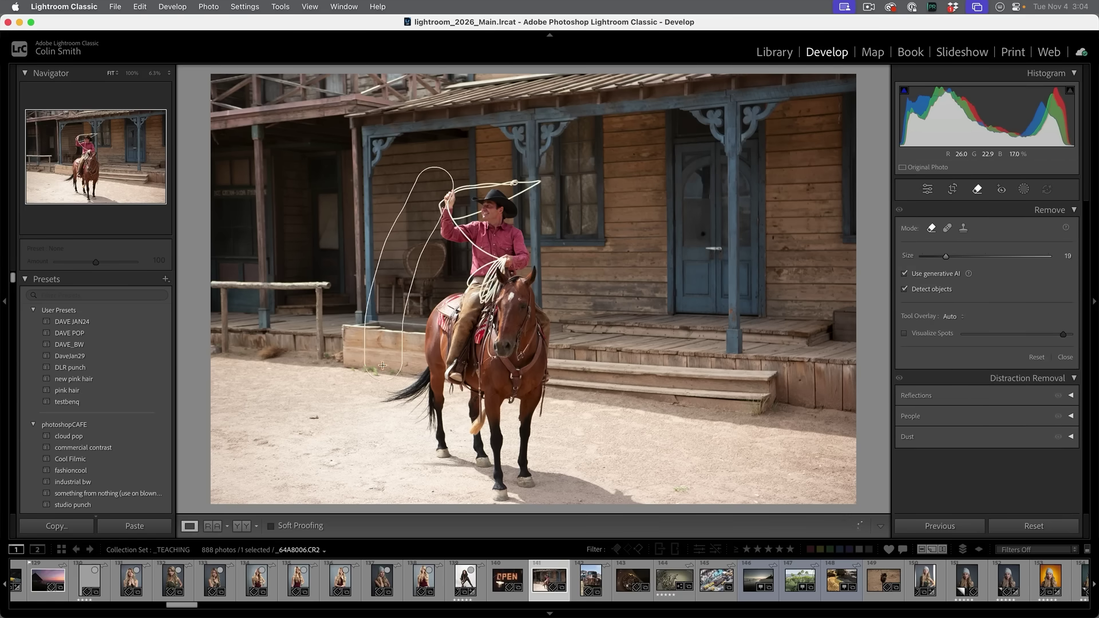
mouse_move(422, 465)
left_mouse_down()
mouse_move(549, 463)
mouse_move(578, 413)
mouse_move(580, 281)
mouse_move(551, 221)
mouse_move(486, 162)
mouse_move(442, 194)
left_mouse_up()
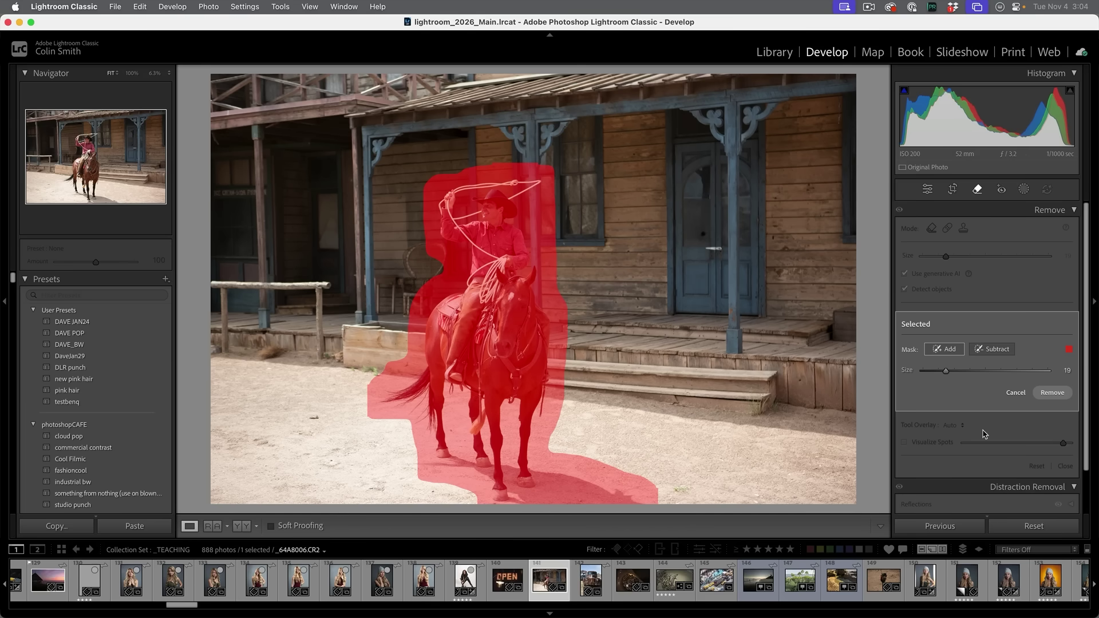
left_click(1052, 393)
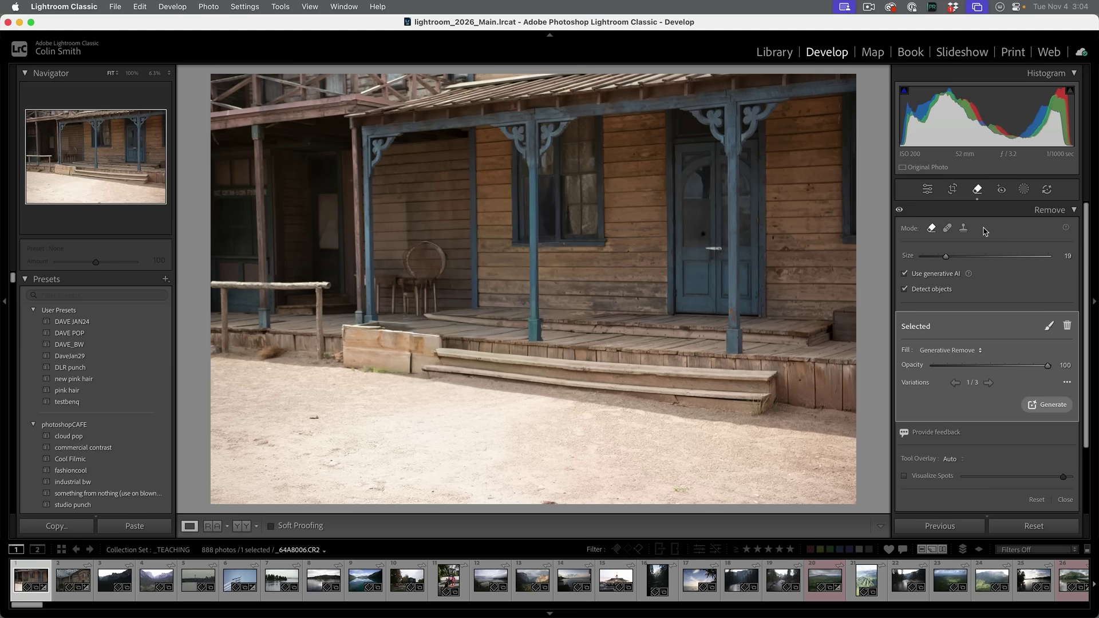
- Compare the three generated variations of the cowboy removal and go back from the third to the previous one
left_click(989, 384)
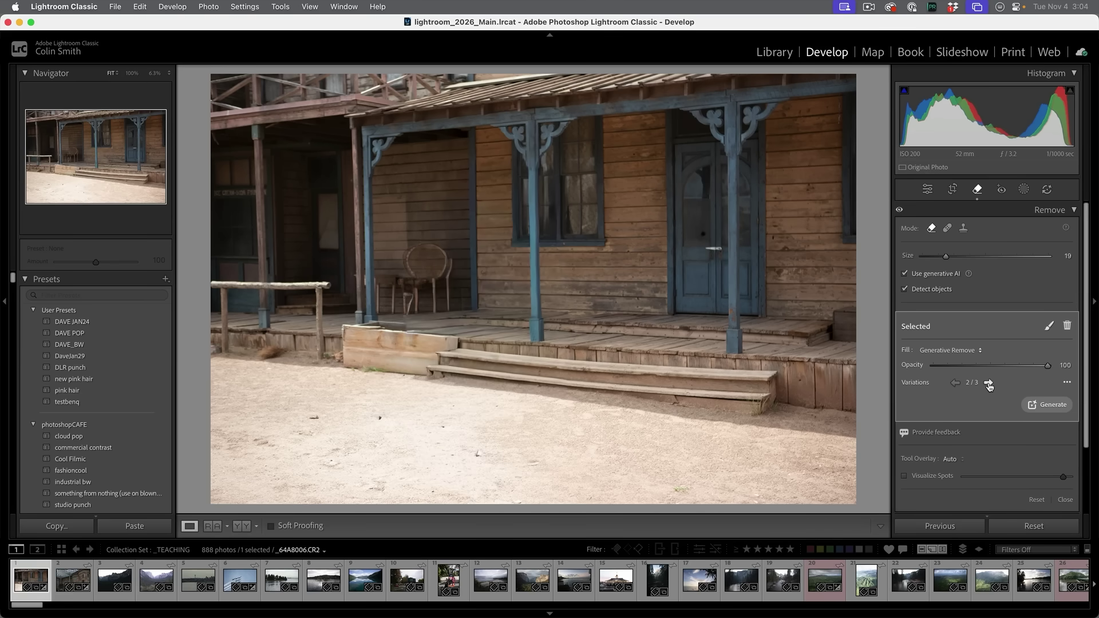
left_click(989, 384)
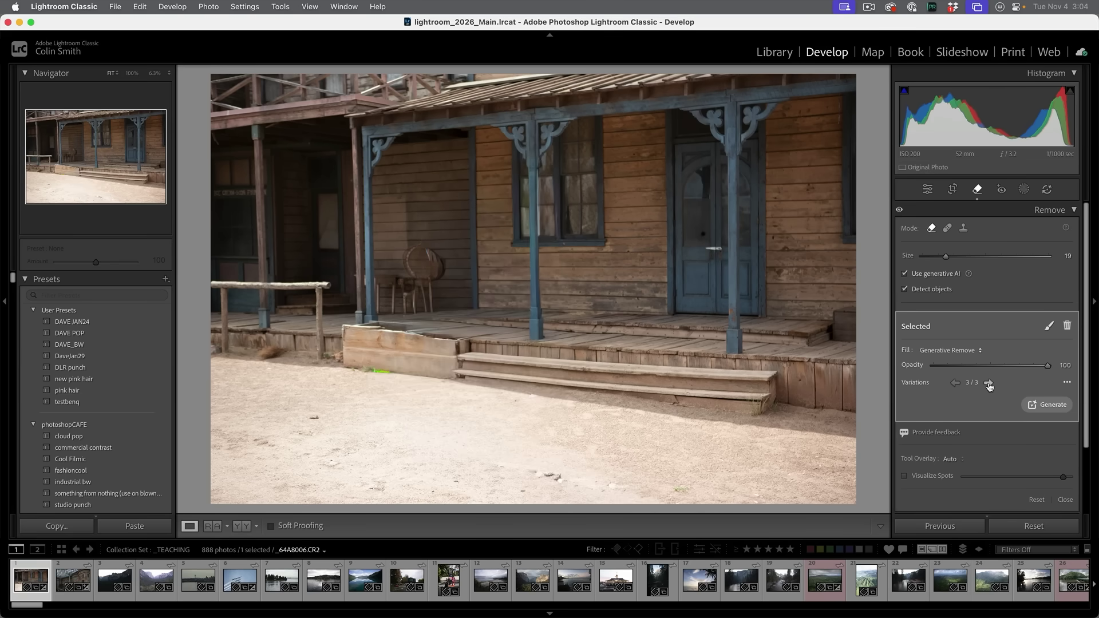
left_click(955, 383)
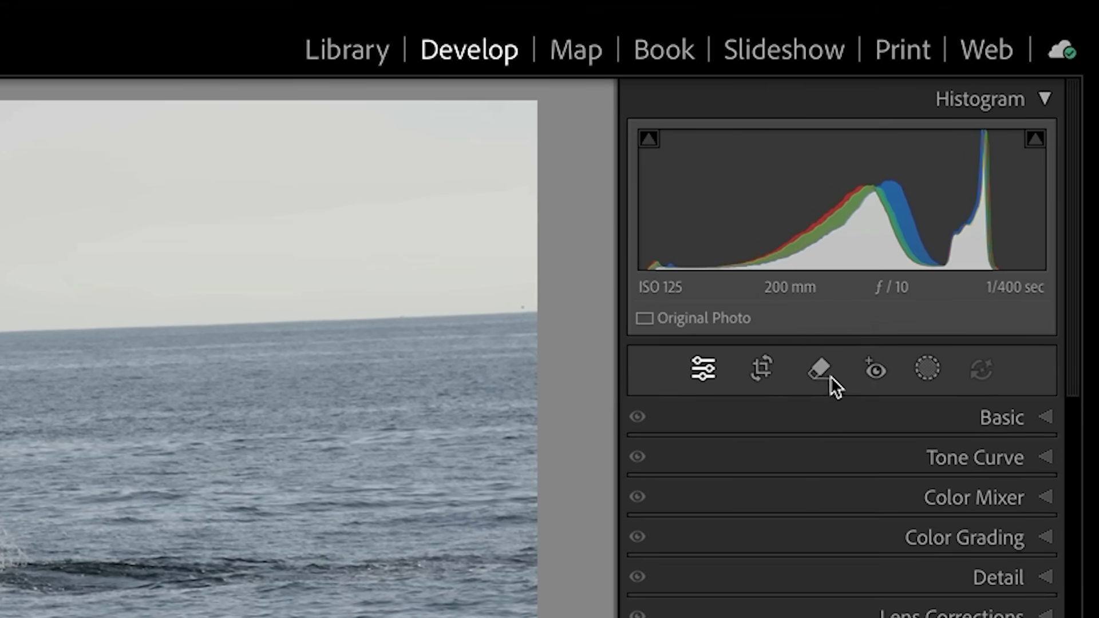
- Apply automatic Dust removal to the whale photo, and visualize its spots while varying the visualization threshold
left_click(823, 381)
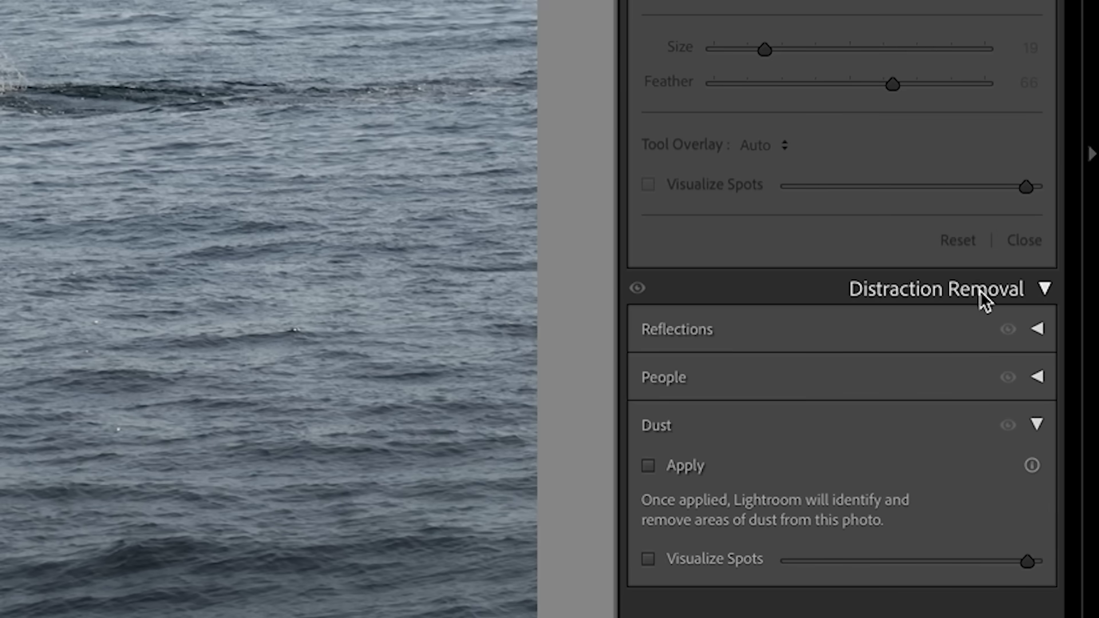
left_click(649, 467)
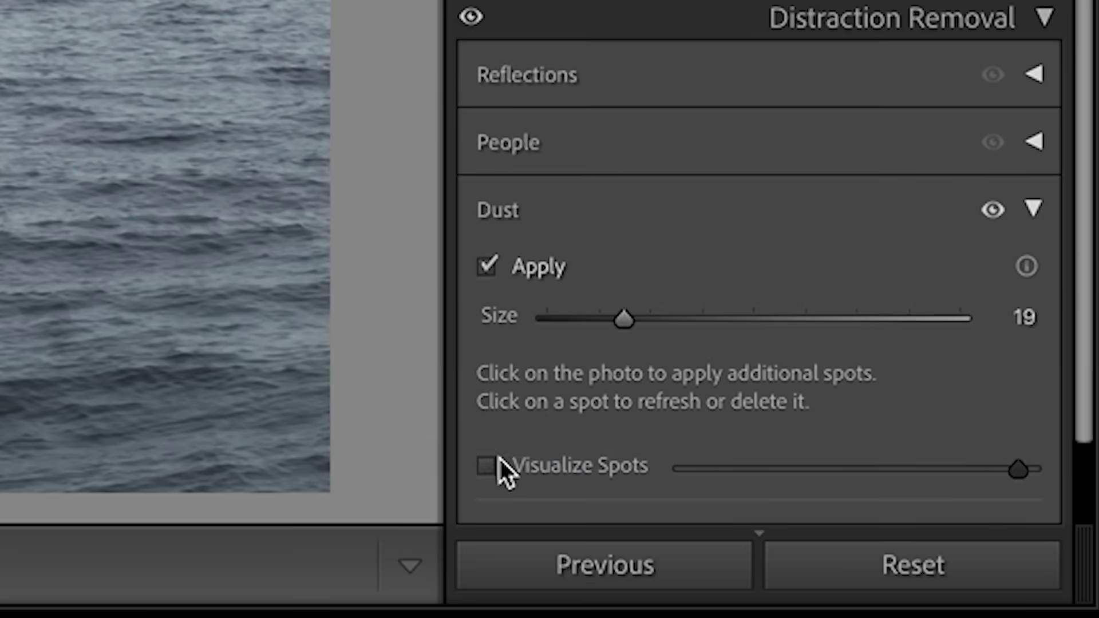
left_click(570, 565)
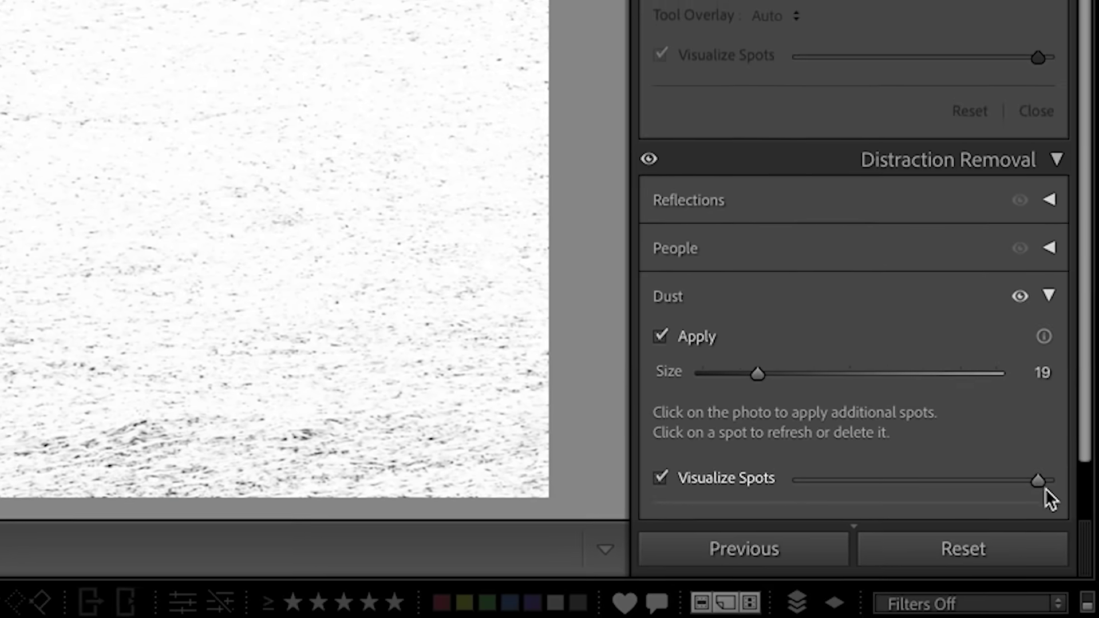
left_click_drag(1026, 474, 980, 488)
left_click_drag(1051, 502, 1065, 500)
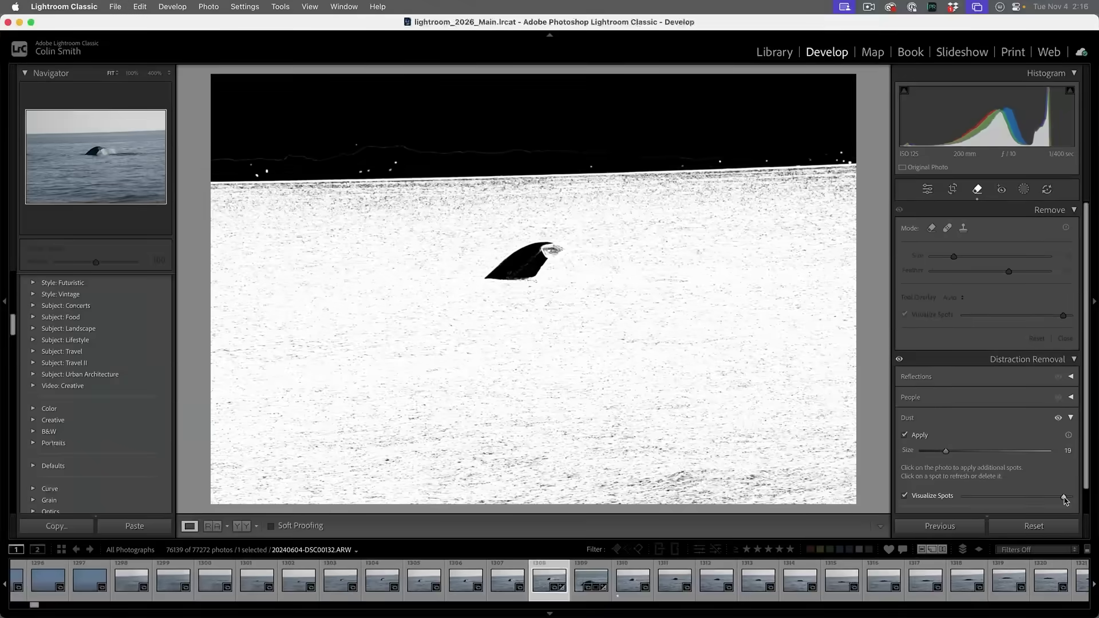
- Compare the whale photo with Dust removal off and on, hide the spot visualization, and check the sky for removed spots
left_click(904, 435)
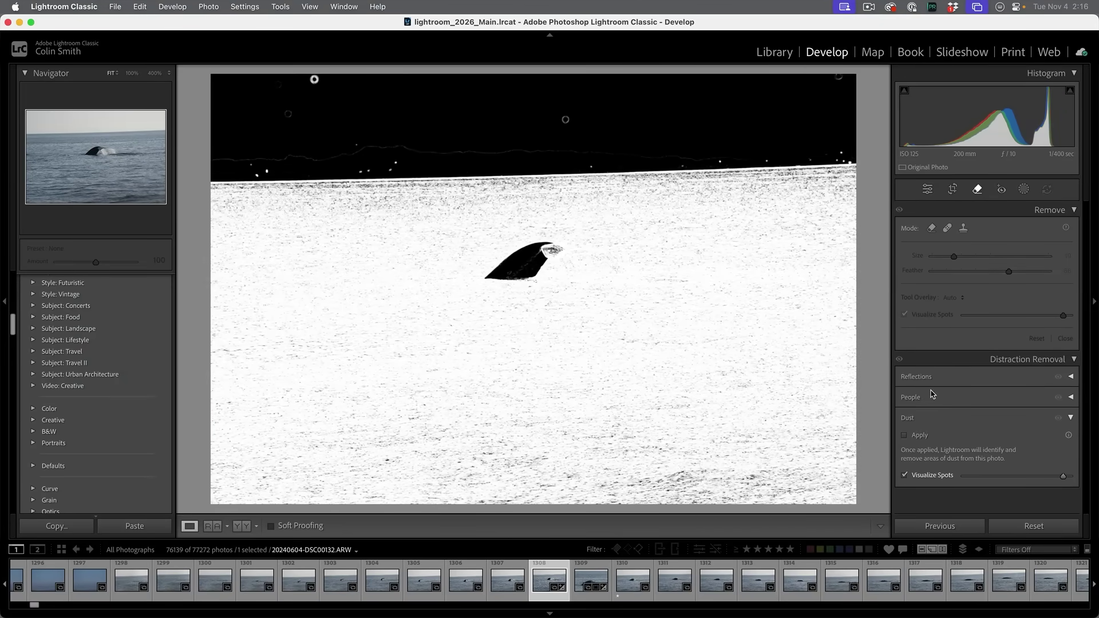
left_click(905, 436)
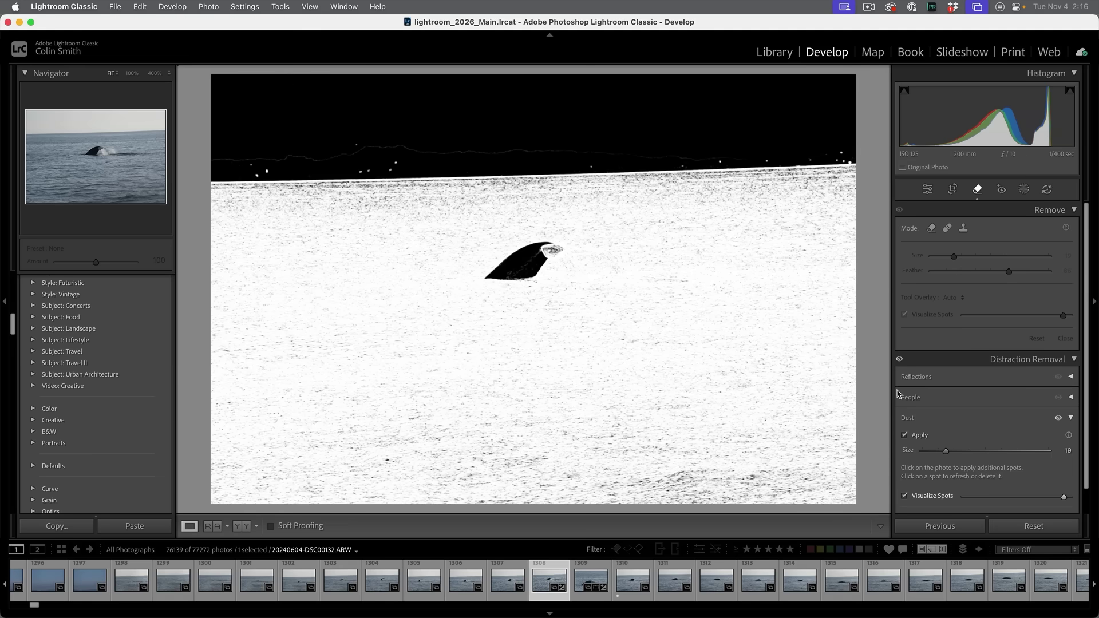
left_click(904, 497)
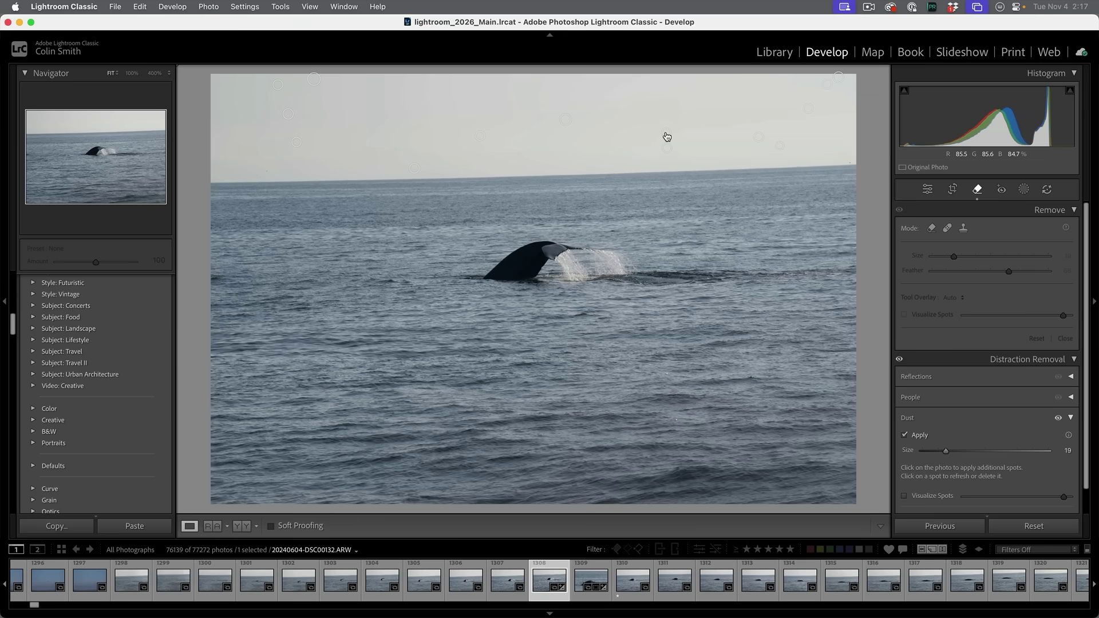
key("alt")
left_click(599, 138)
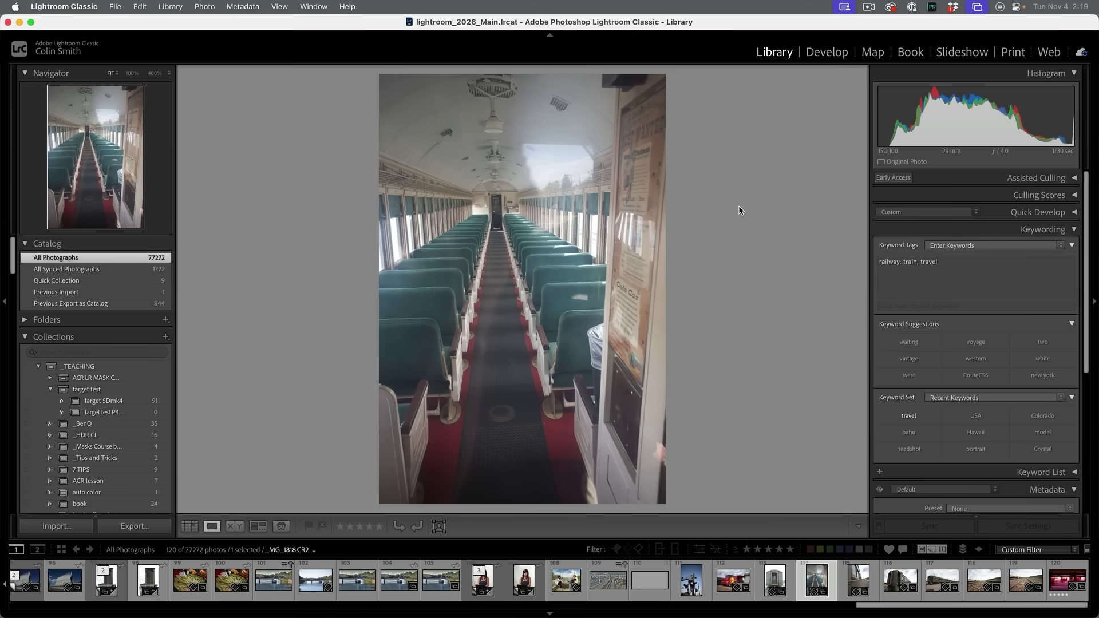
- Open the train carriage photo for developing and apply Reflections removal at Best quality
left_click(829, 53)
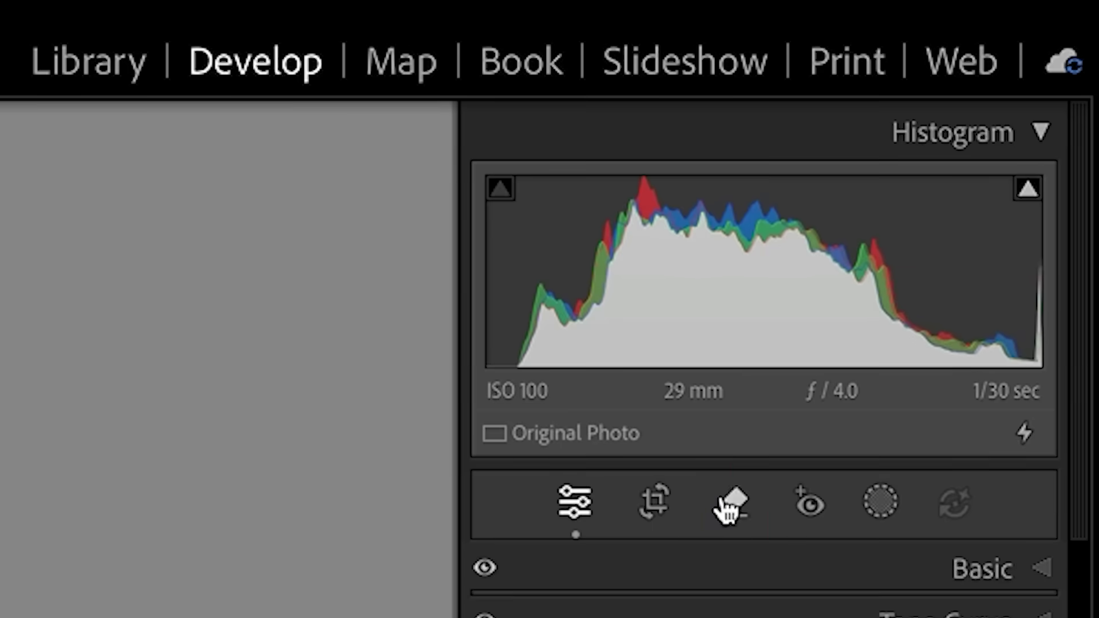
left_click(978, 191)
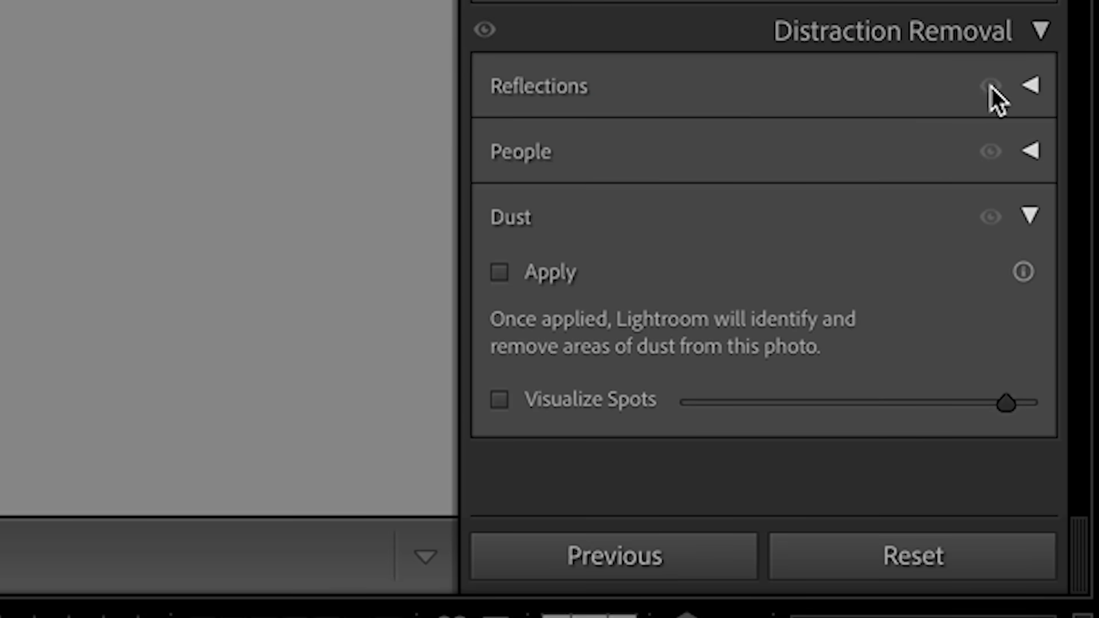
left_click(1025, 86)
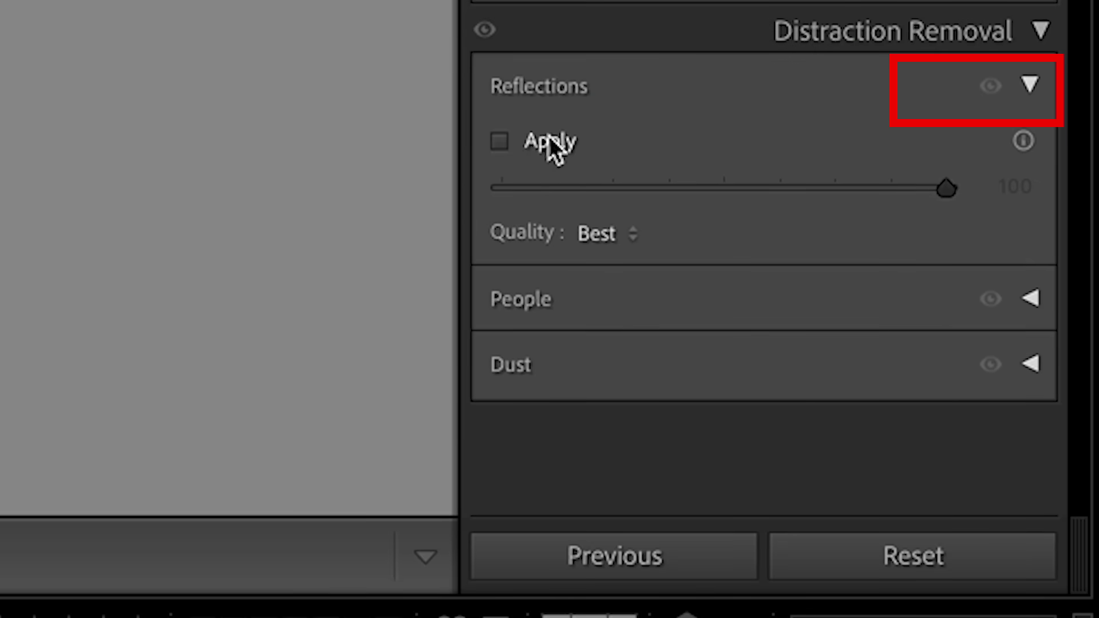
left_click(500, 142)
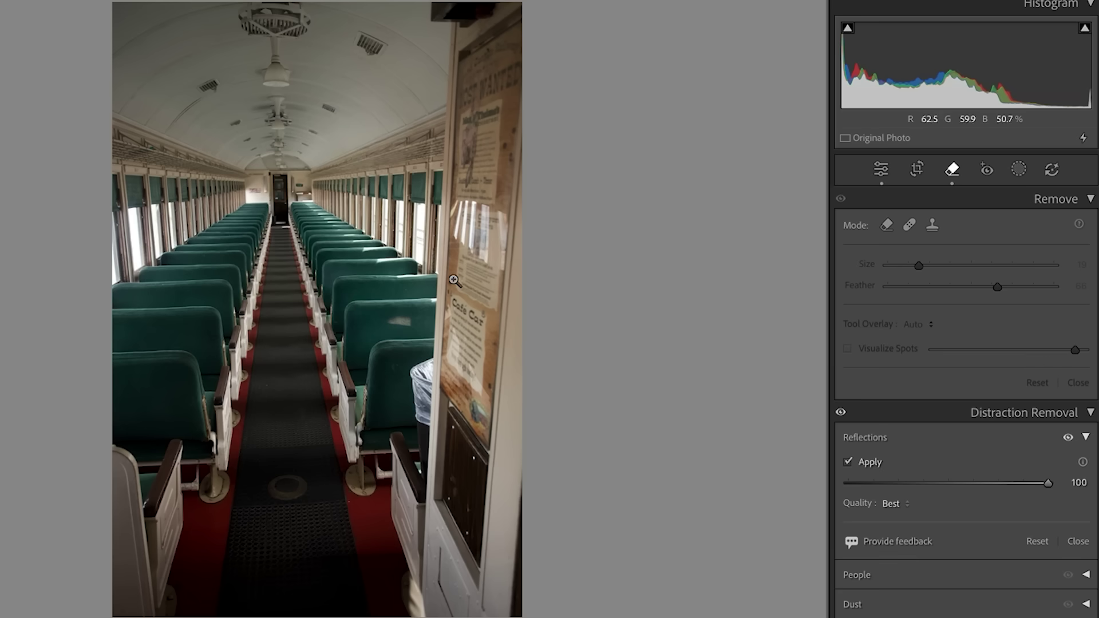
- Compare the train carriage photo with Reflections removal off and on, and vary its amount down to -100 and back up
left_click(848, 458)
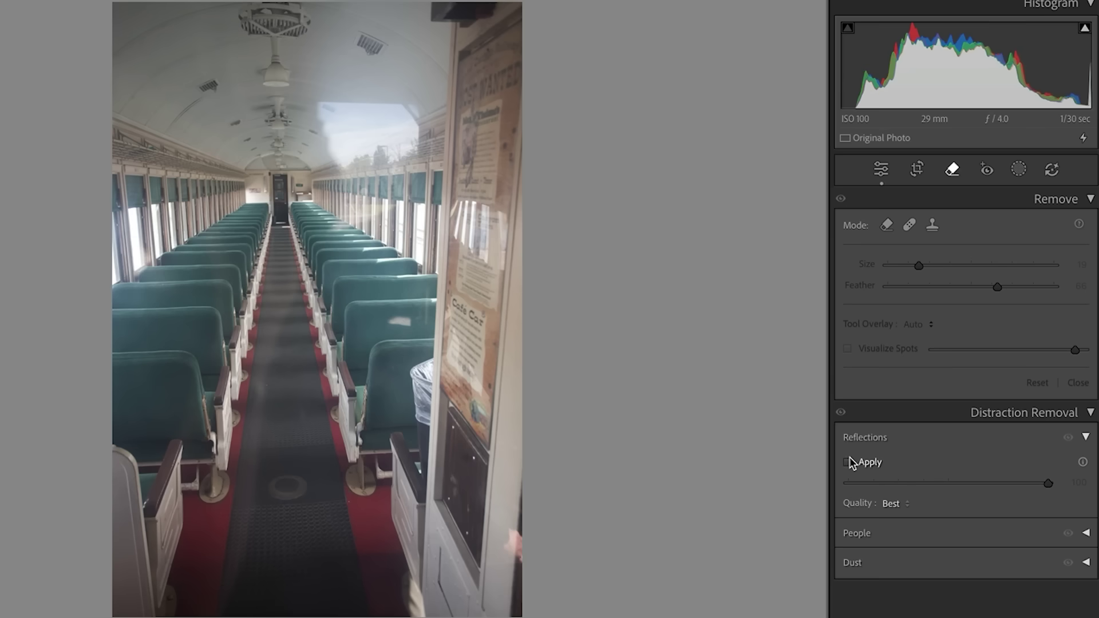
left_click(849, 458)
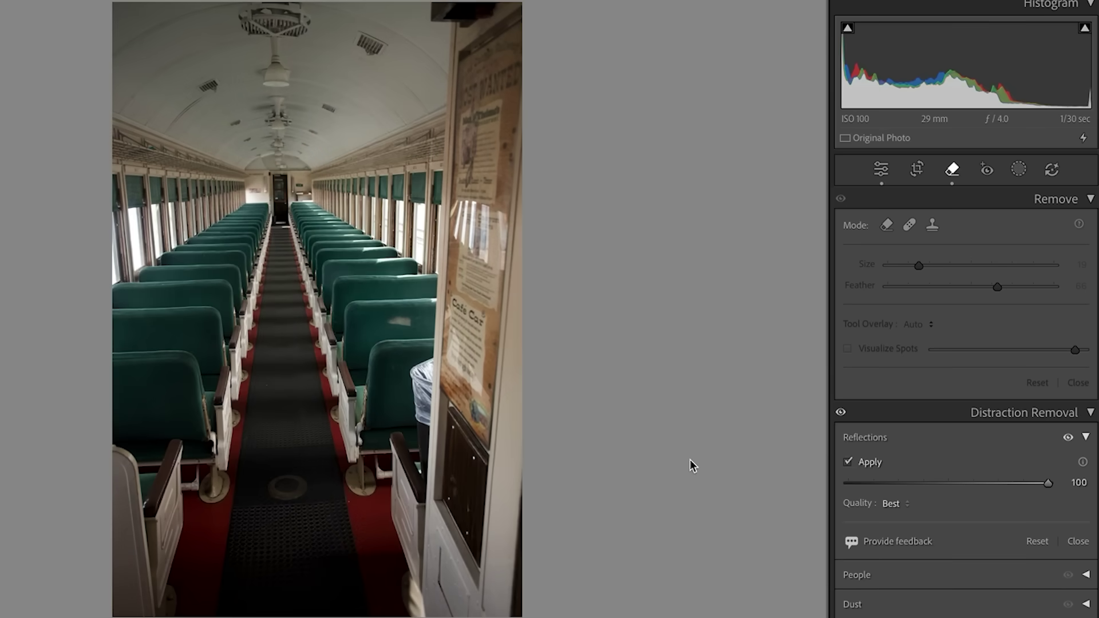
left_click_drag(1046, 483, 805, 481)
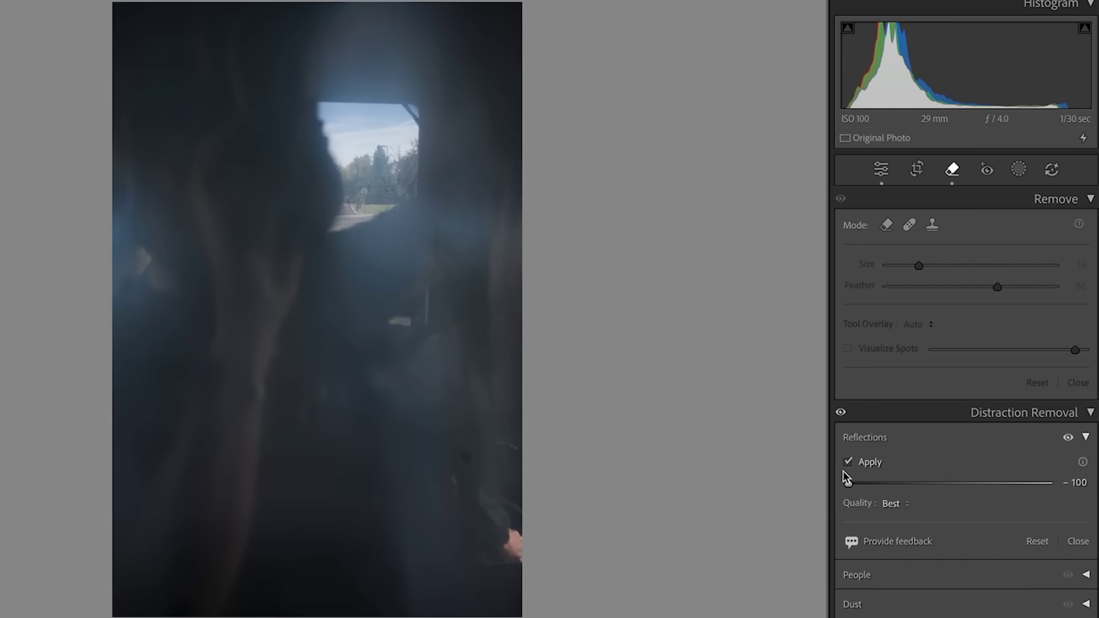
left_click_drag(848, 486, 982, 480)
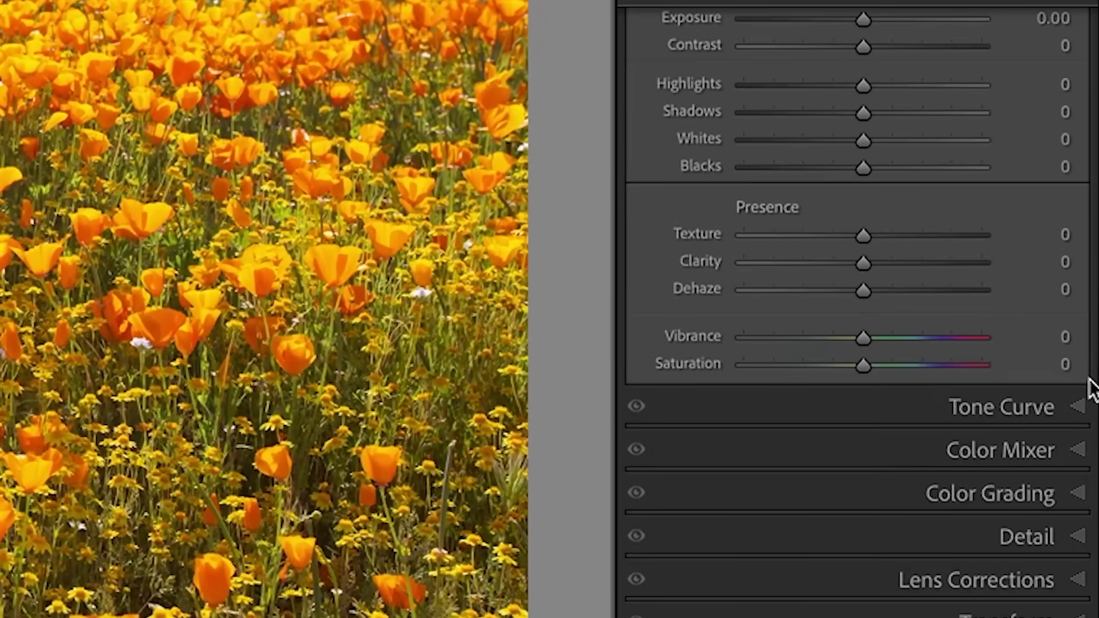
- Sample the green stems in the poppy field with Point Color and set the sample's Hue Shift to 30
left_click(1089, 450)
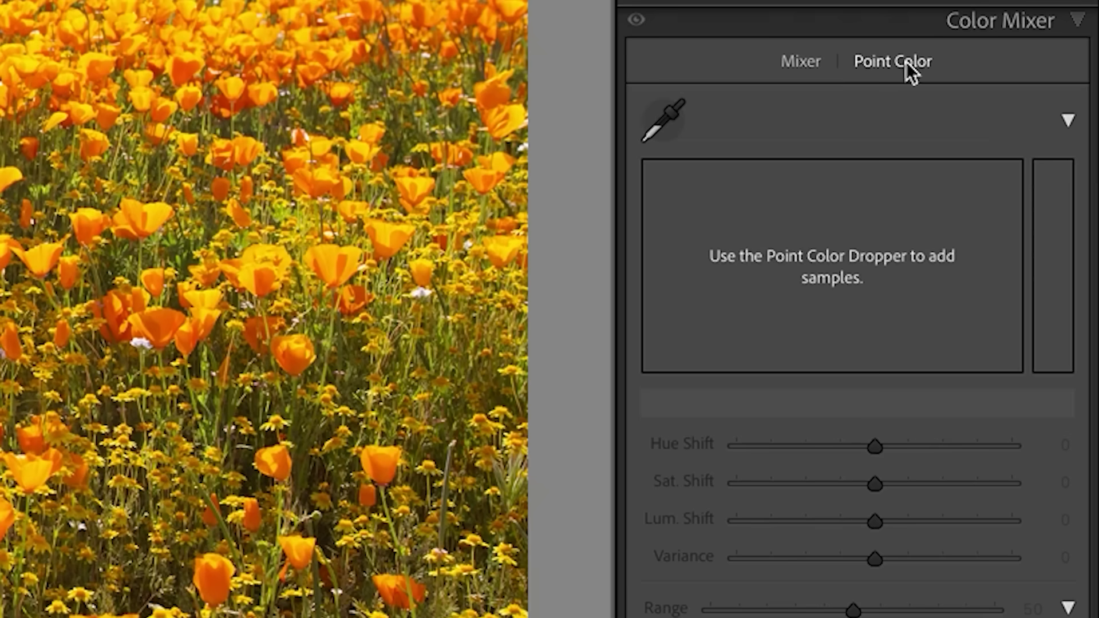
left_click(665, 119)
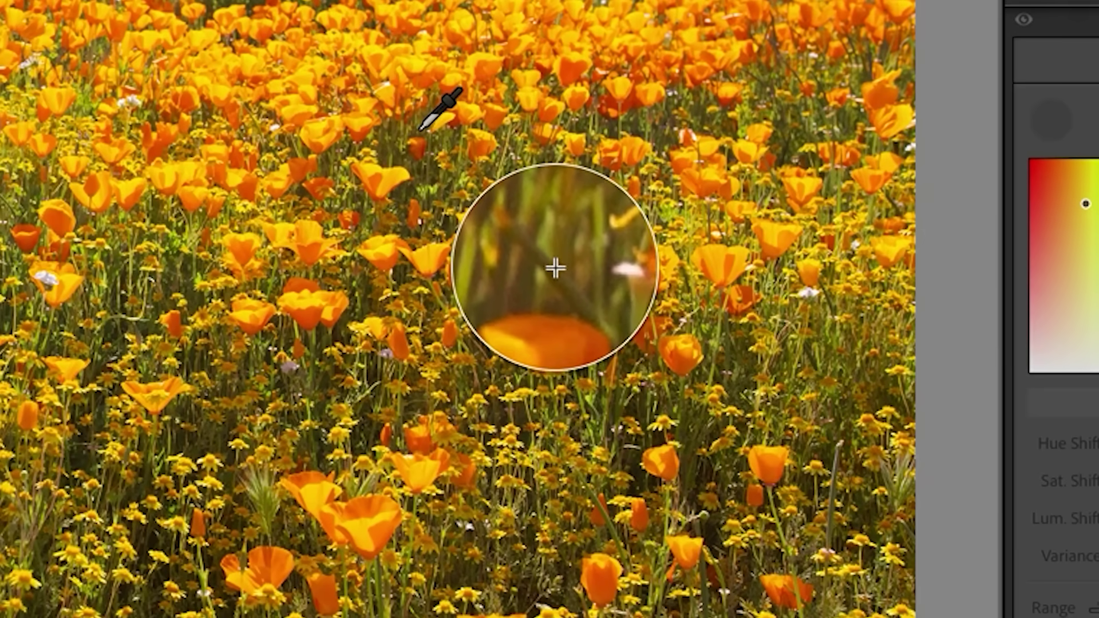
left_click(555, 268)
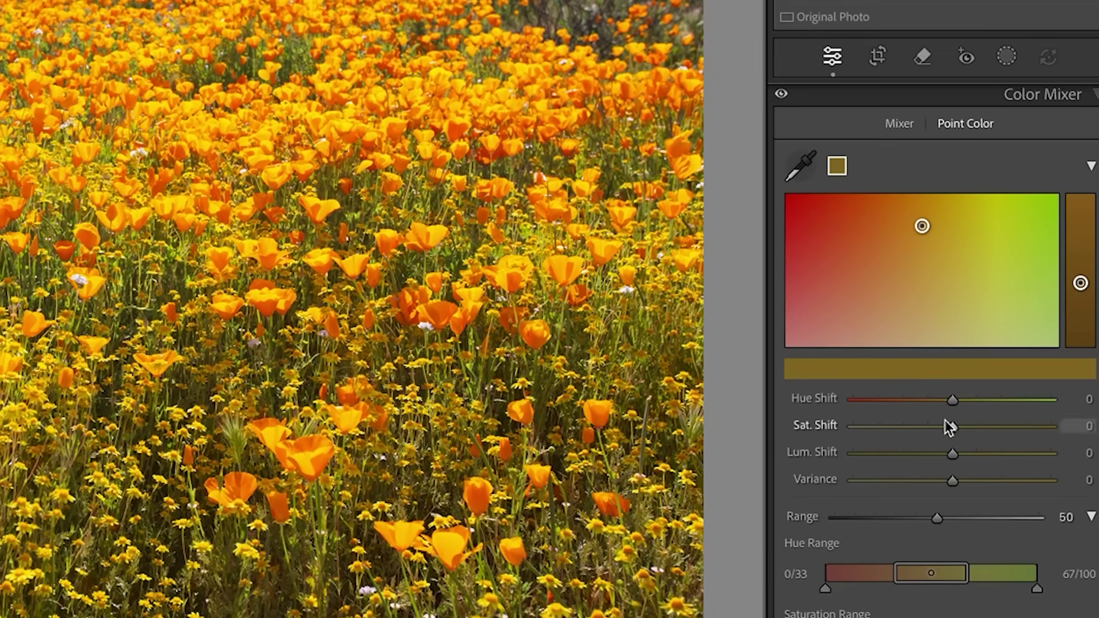
left_click_drag(953, 399, 982, 399)
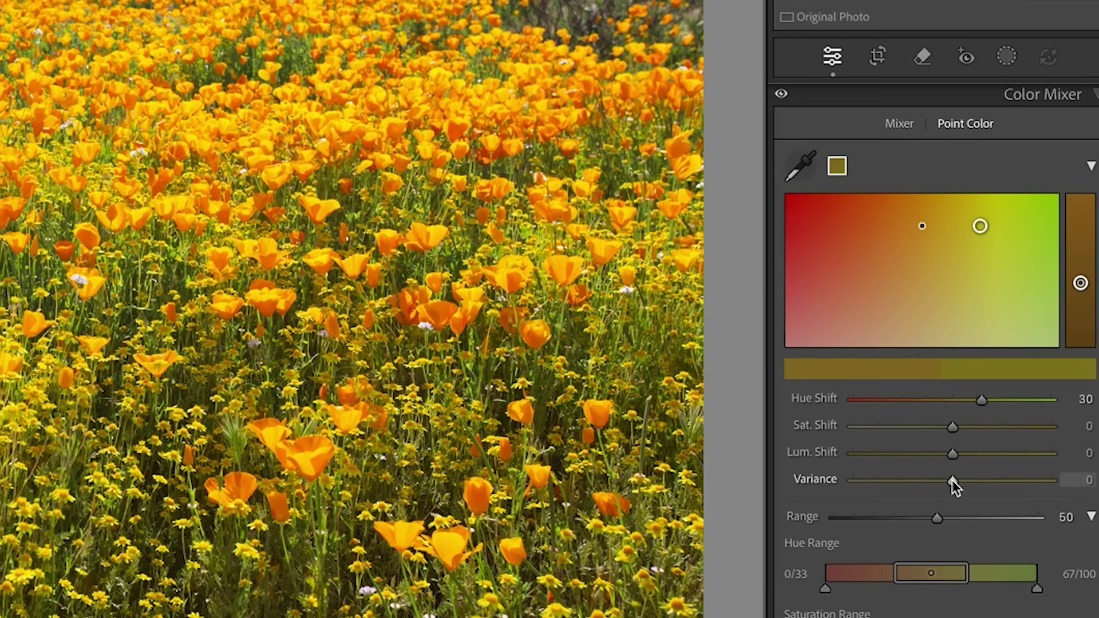
- Try the sampled green's Variance at 100 and at -100
left_click_drag(953, 480, 1079, 481)
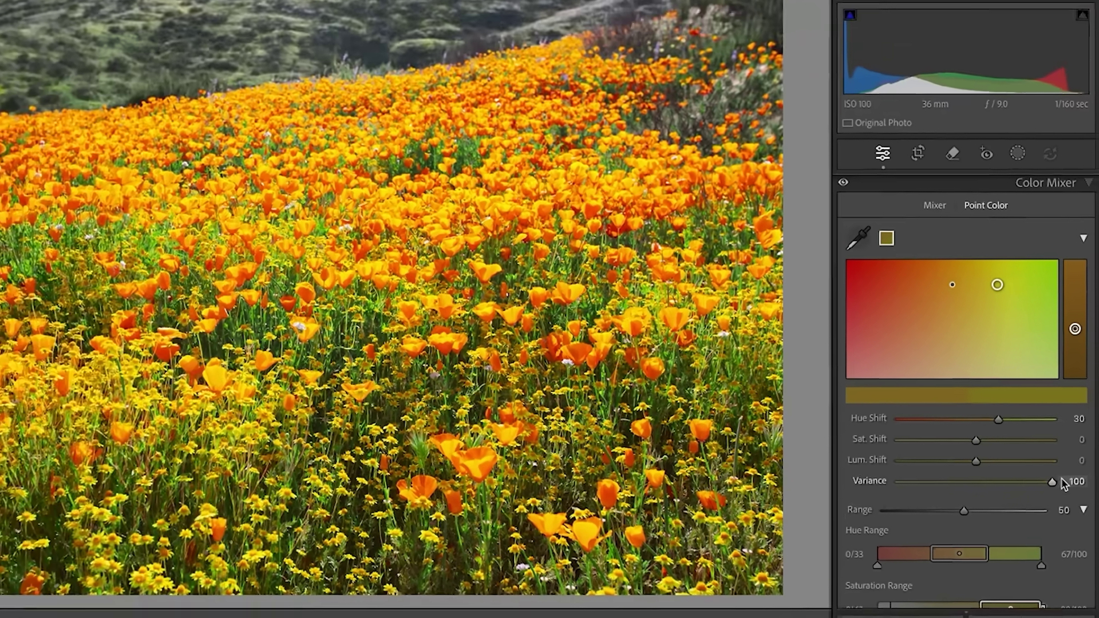
left_click_drag(1051, 479, 916, 485)
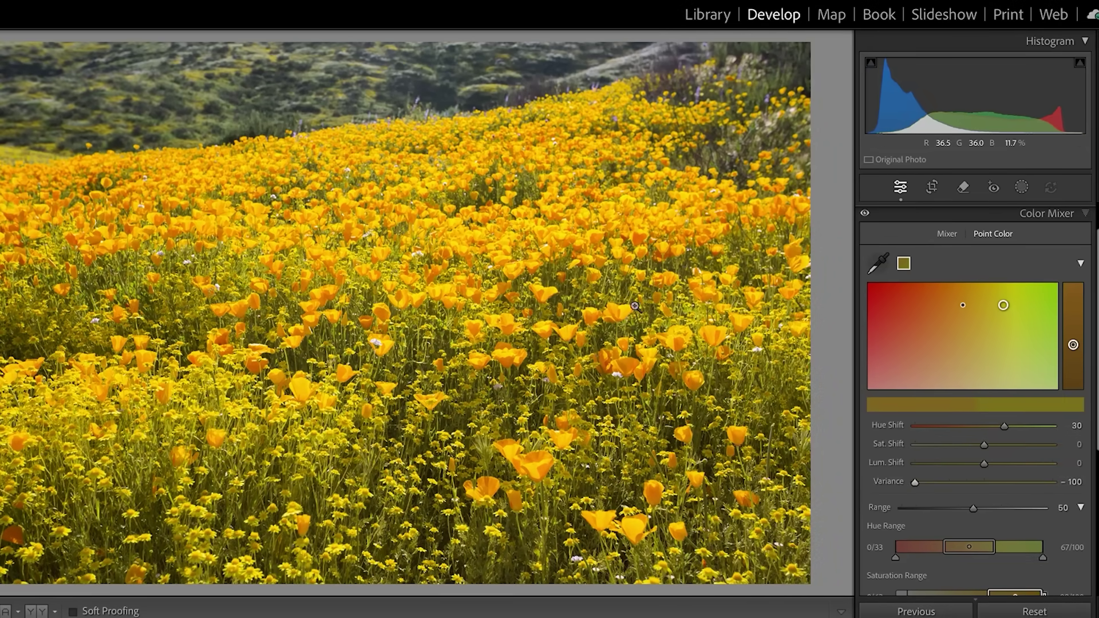
- Lower the sampled green's Hue Shift to 16, raise its Variance to 100, and reduce it to a moderate positive amount
mouse_move(1004, 428)
left_mouse_down()
mouse_move(975, 428)
mouse_move(994, 428)
left_mouse_up()
left_click_drag(915, 484, 1062, 484)
mouse_move(994, 429)
left_mouse_down()
mouse_move(963, 428)
mouse_move(1020, 429)
mouse_move(981, 429)
mouse_move(1004, 430)
mouse_move(991, 430)
left_mouse_up()
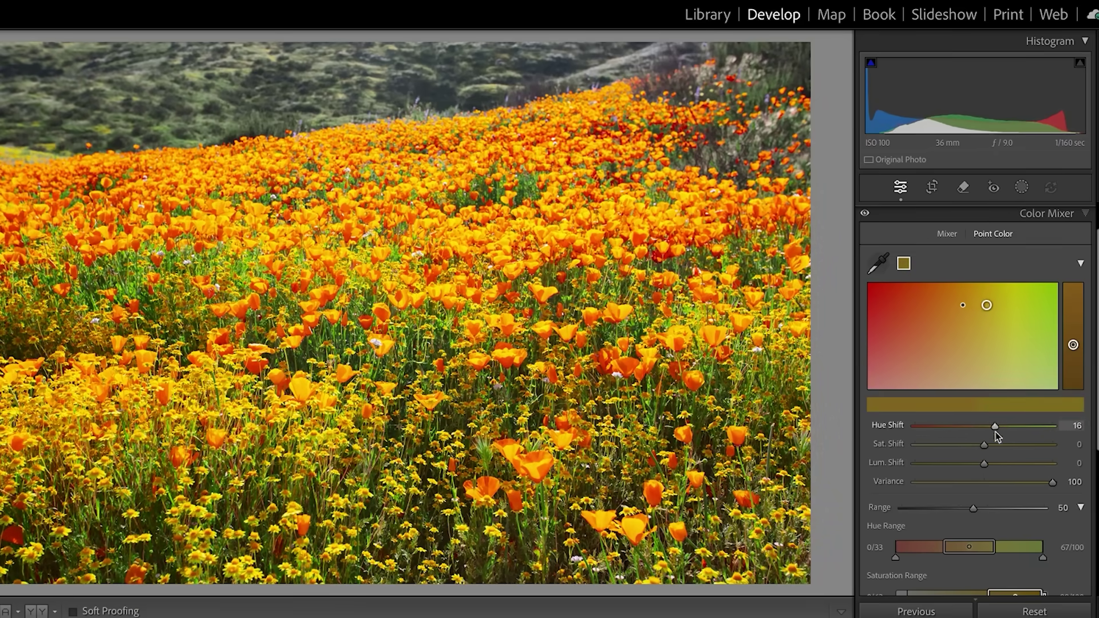
left_click_drag(1053, 482, 1001, 482)
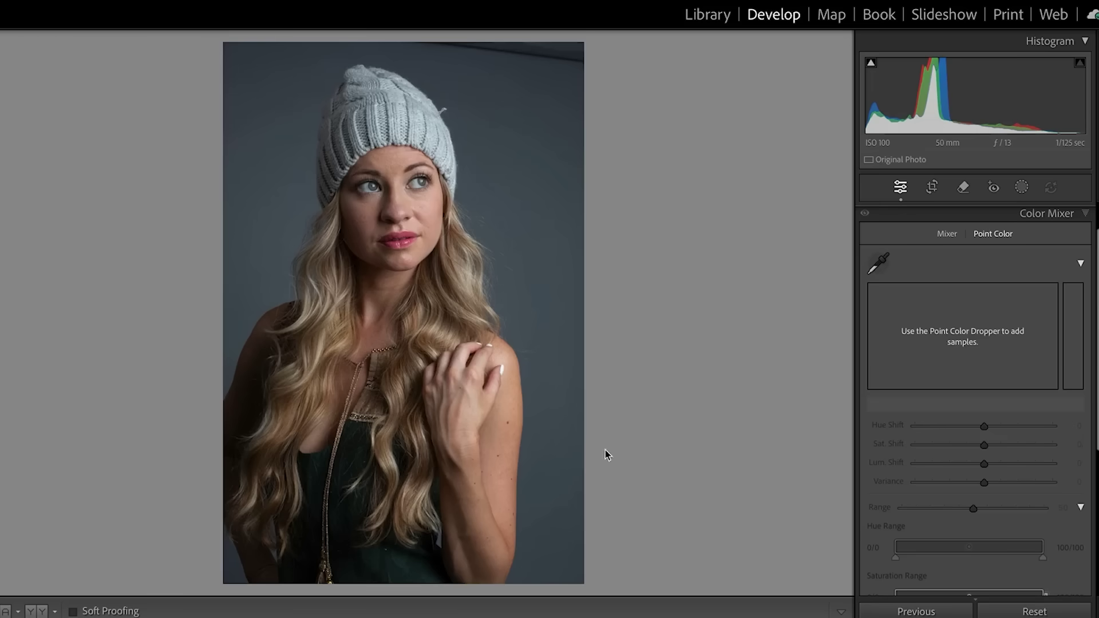
- Sample the skin tone on the chin of the woman in the knit hat with the Point Color dropper
left_click(394, 211)
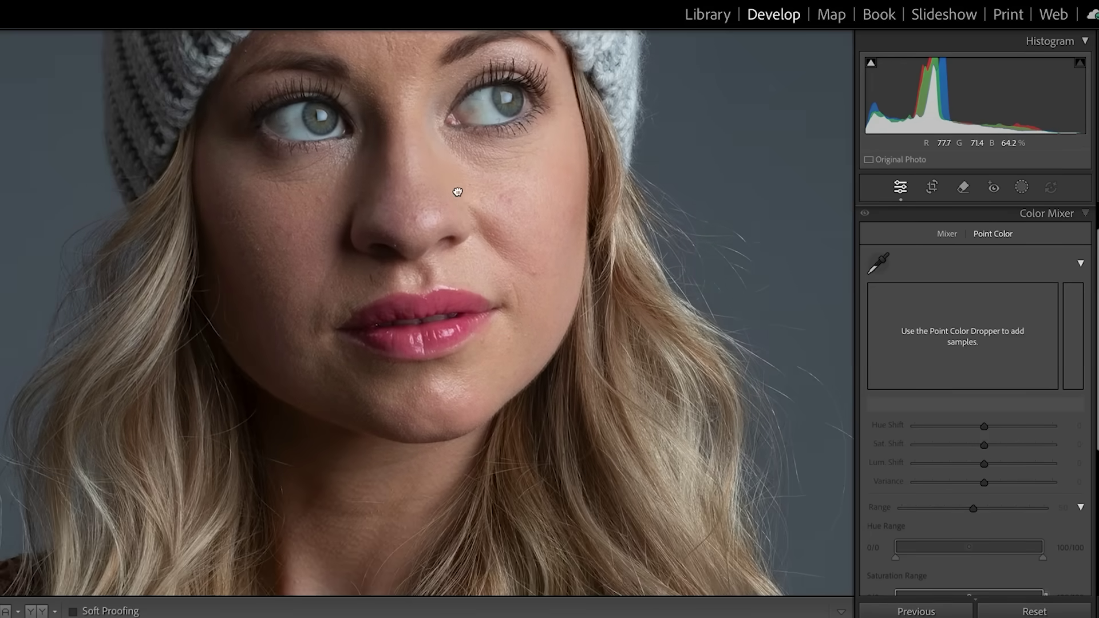
left_click_drag(456, 189, 517, 313)
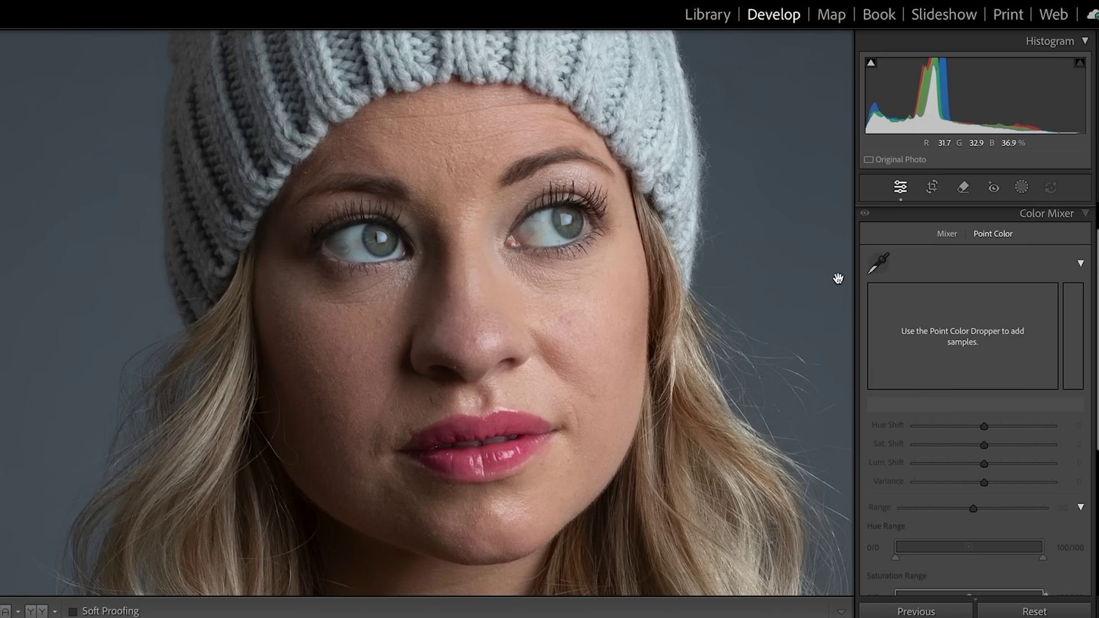
left_click(879, 263)
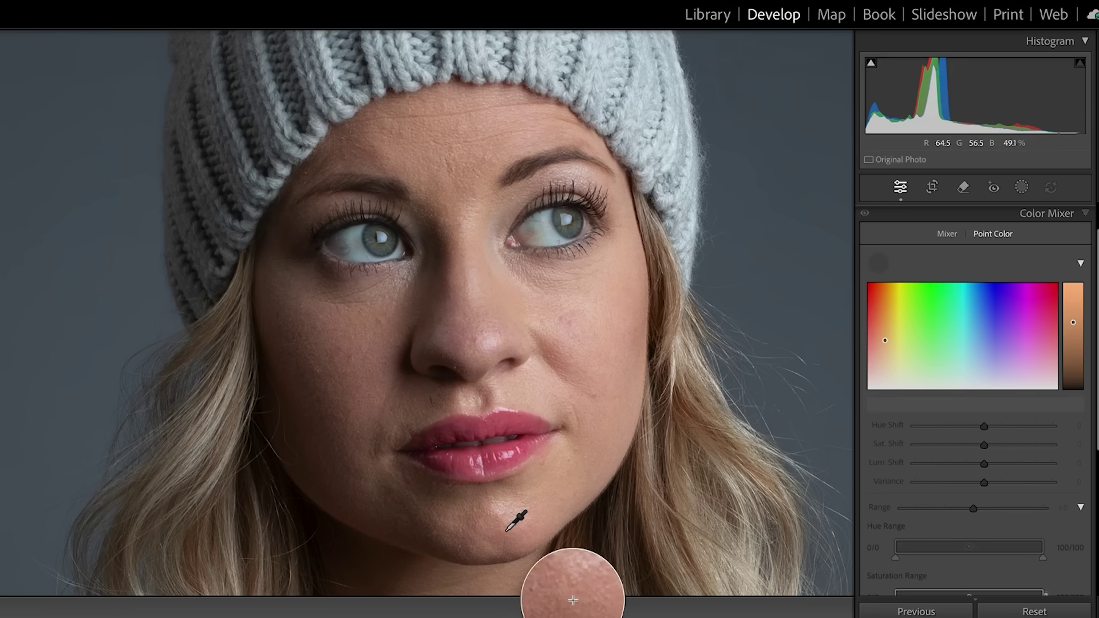
left_click(506, 526)
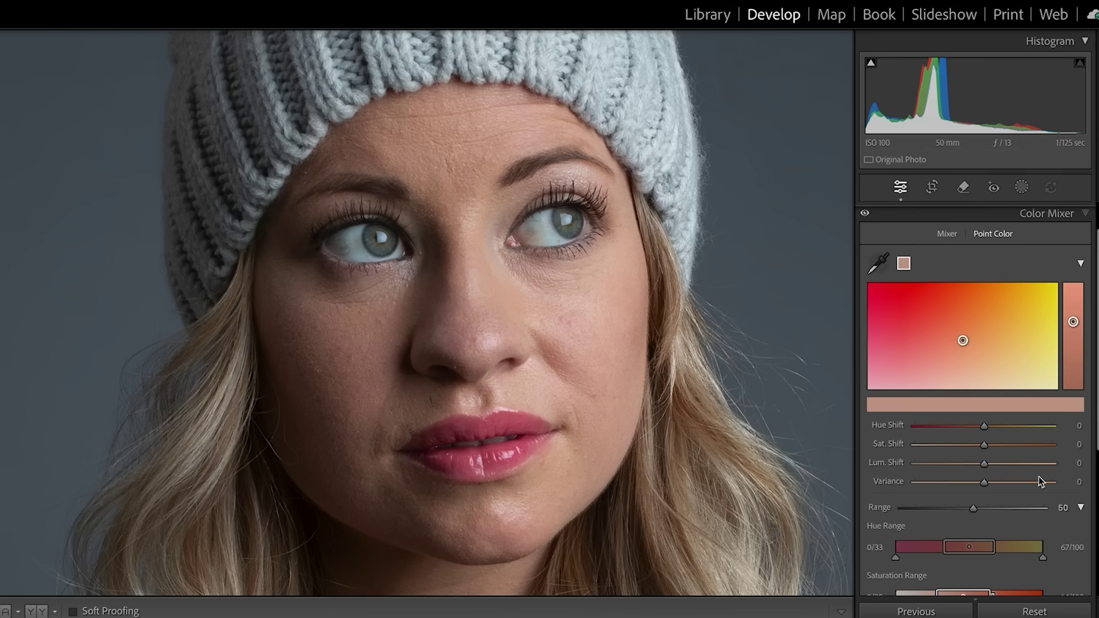
- Try the skin sample's Variance at -99 and -14, and set Sat. Shift to 6, Lum. Shift to 18 and Variance to -95
left_click_drag(985, 484, 917, 484)
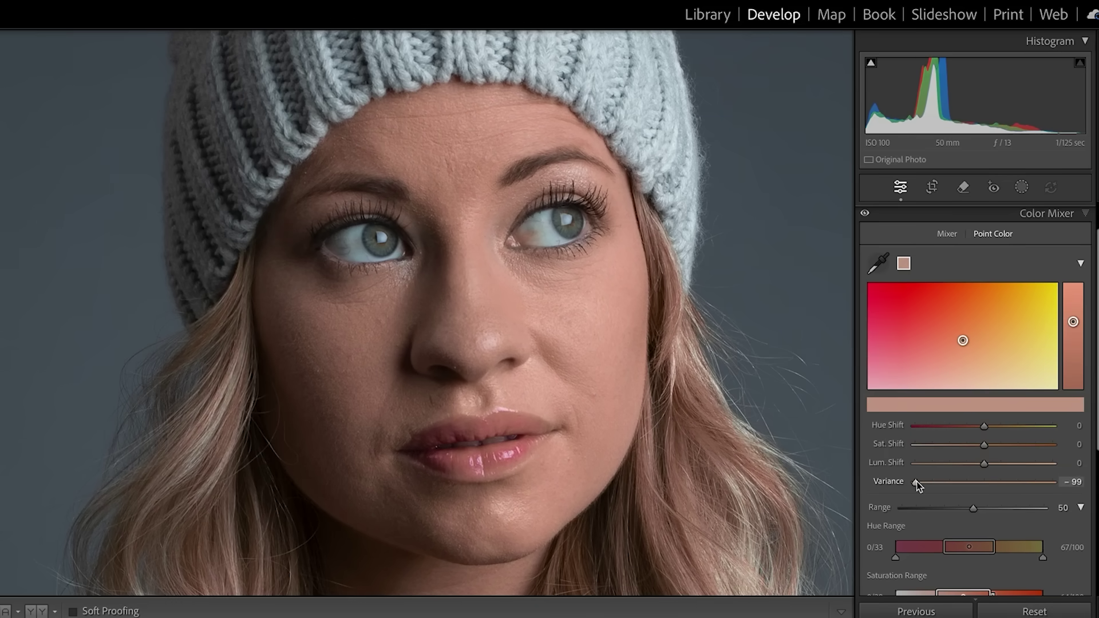
left_click_drag(916, 482, 975, 486)
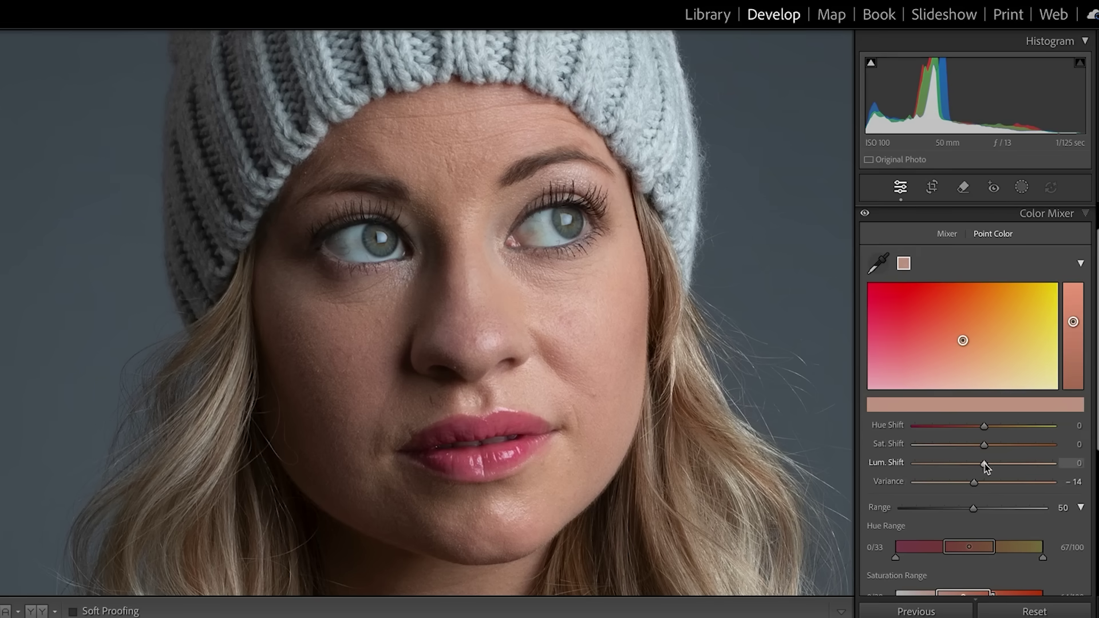
left_click_drag(984, 446, 997, 465)
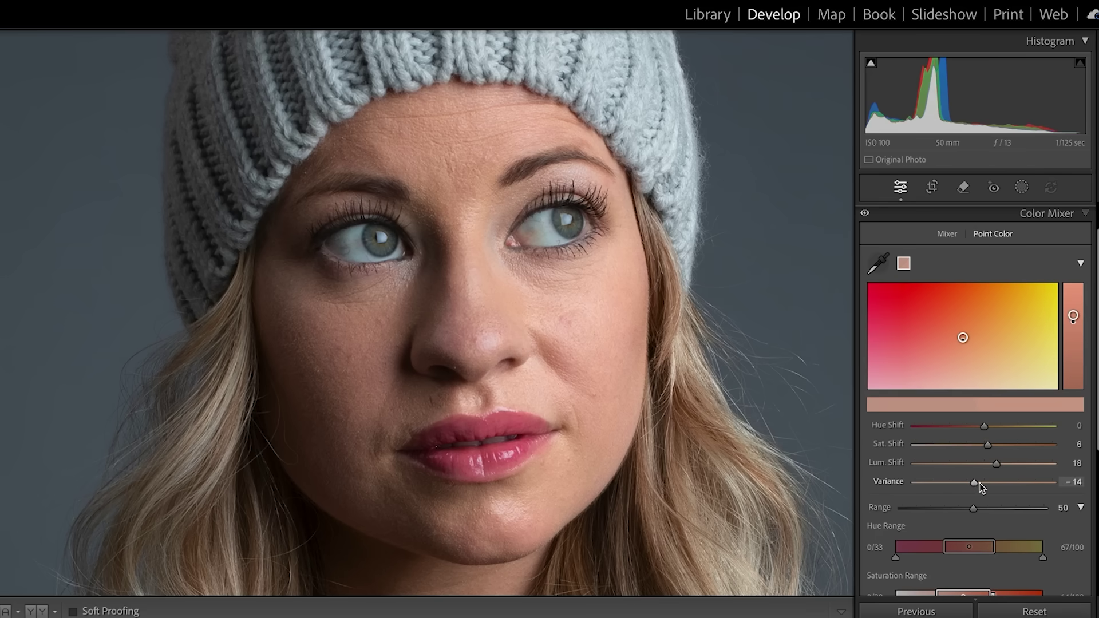
left_click_drag(975, 484, 920, 485)
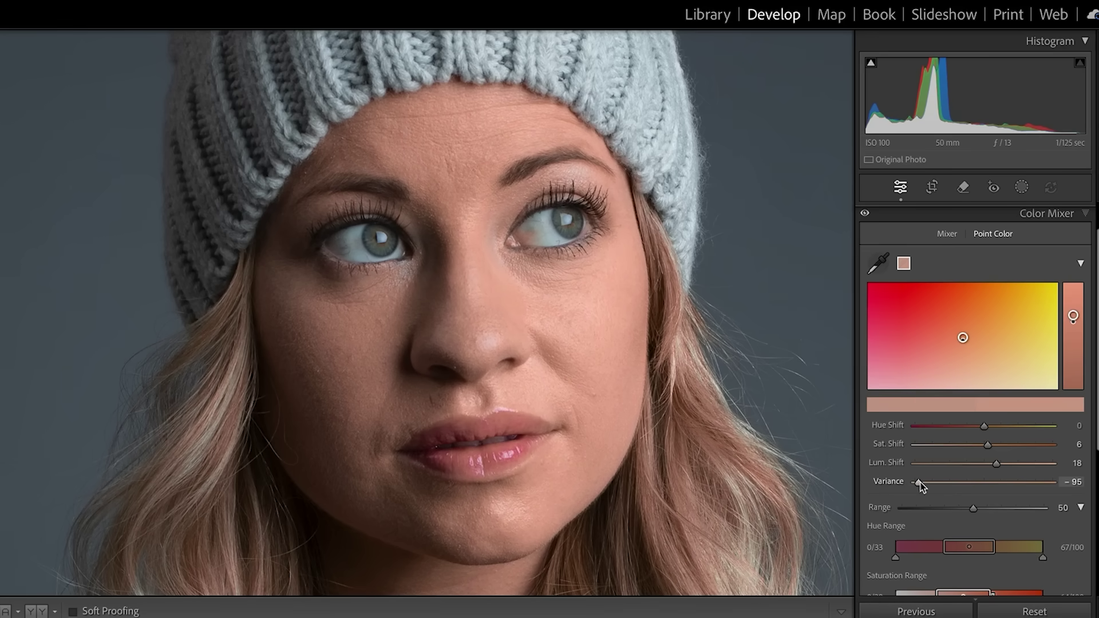
- Raise the skin sample's Variance to around neutral
left_click_drag(923, 486, 994, 482)
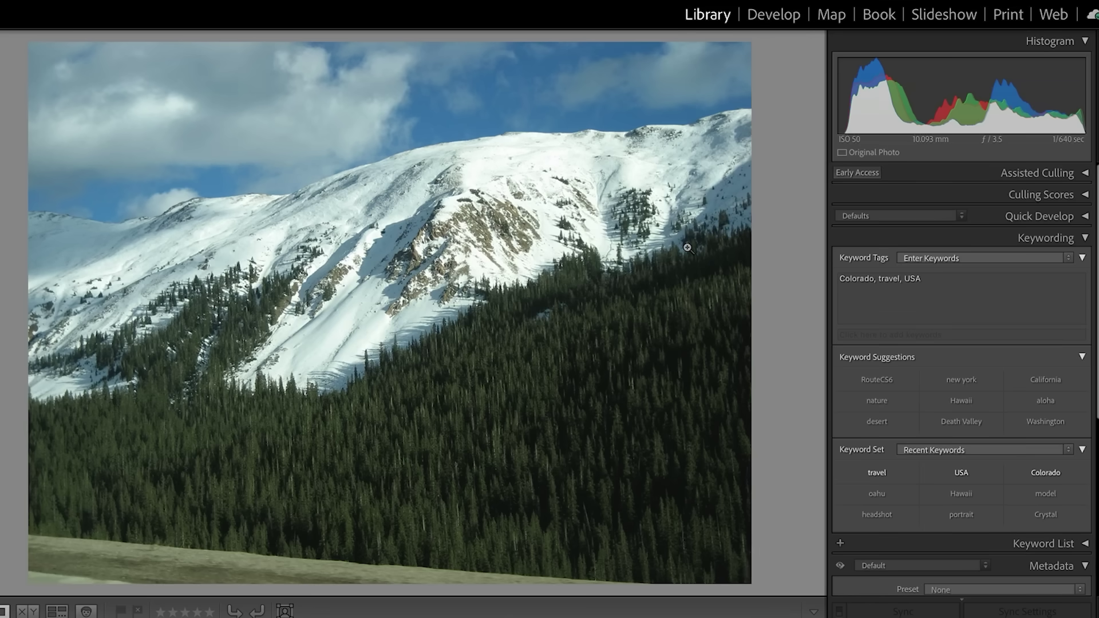
- Create a Landscape mask for Snow on the snowy mountain photo in Develop and raise the mask's Exposure slightly
left_click(774, 16)
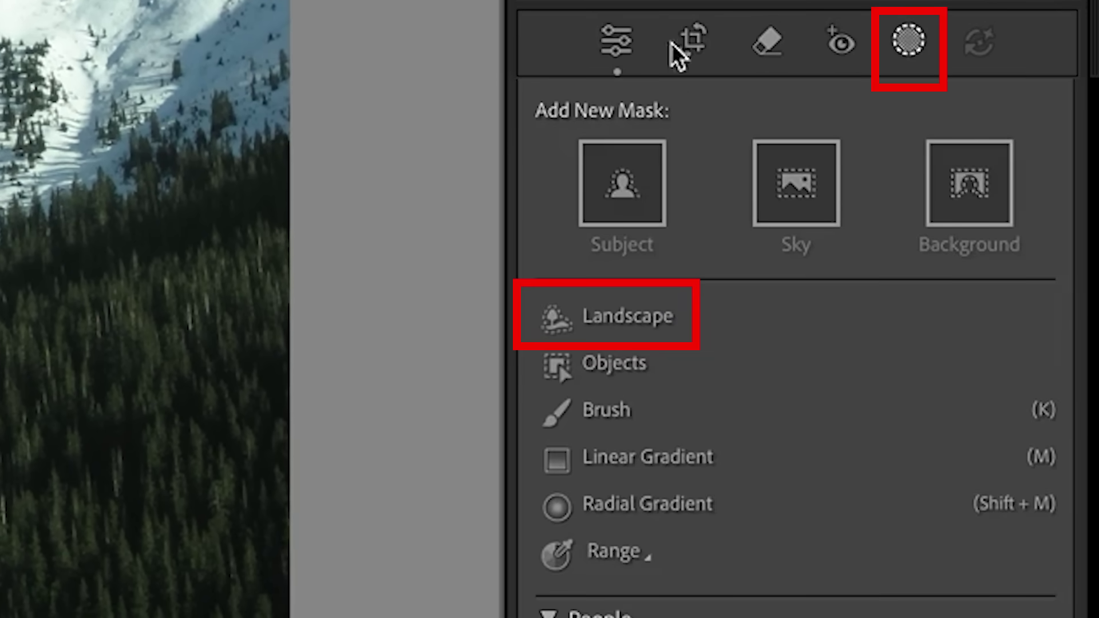
left_click(628, 191)
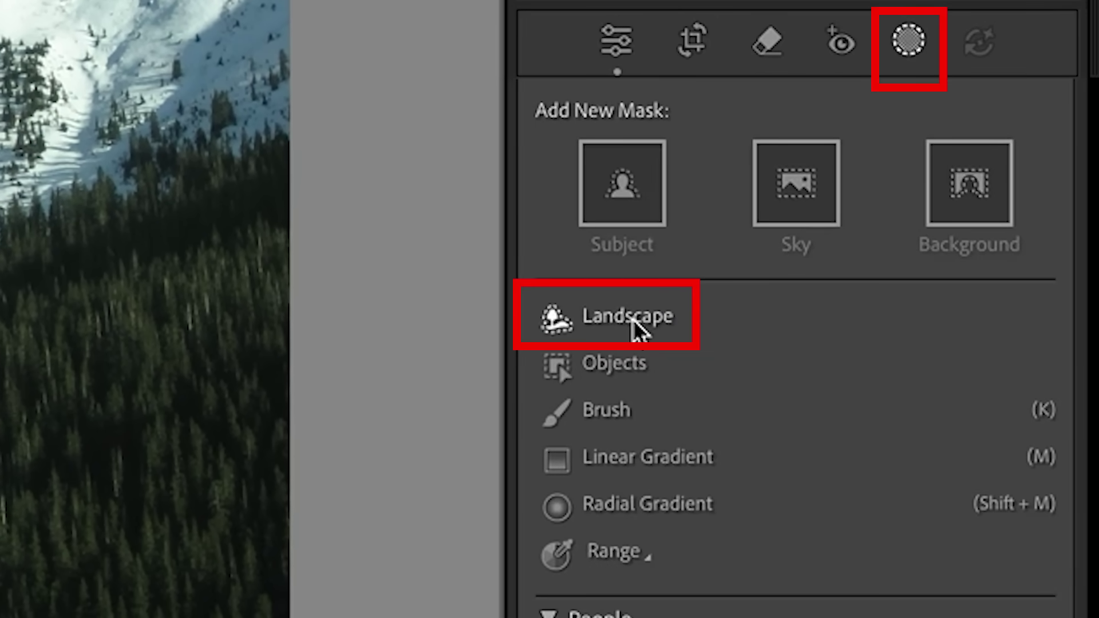
left_click(573, 319)
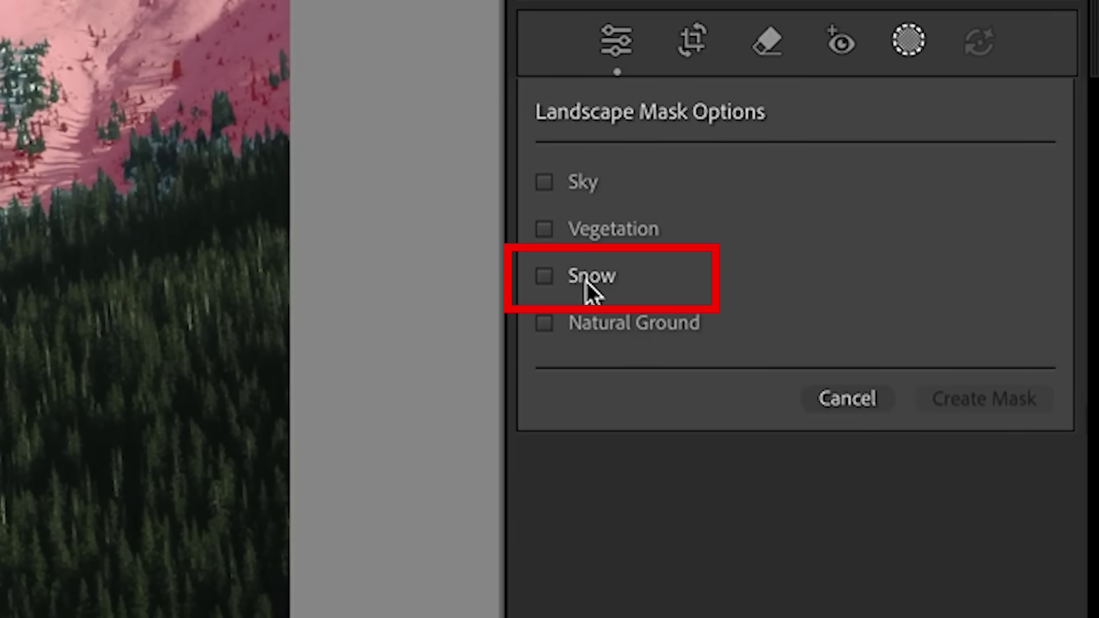
left_click(586, 282)
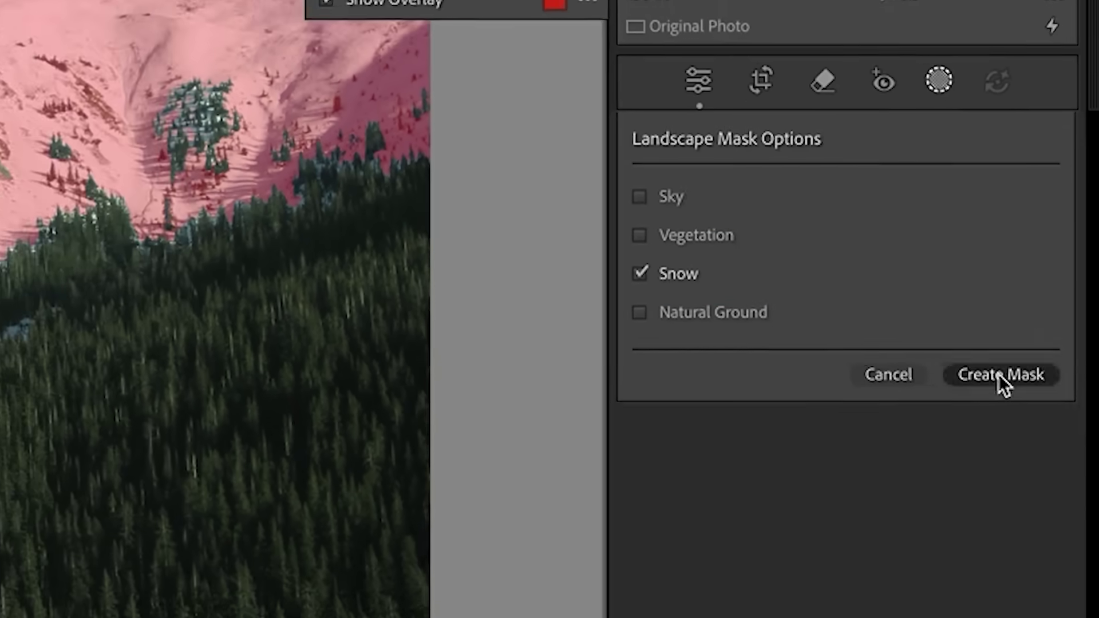
left_click(981, 400)
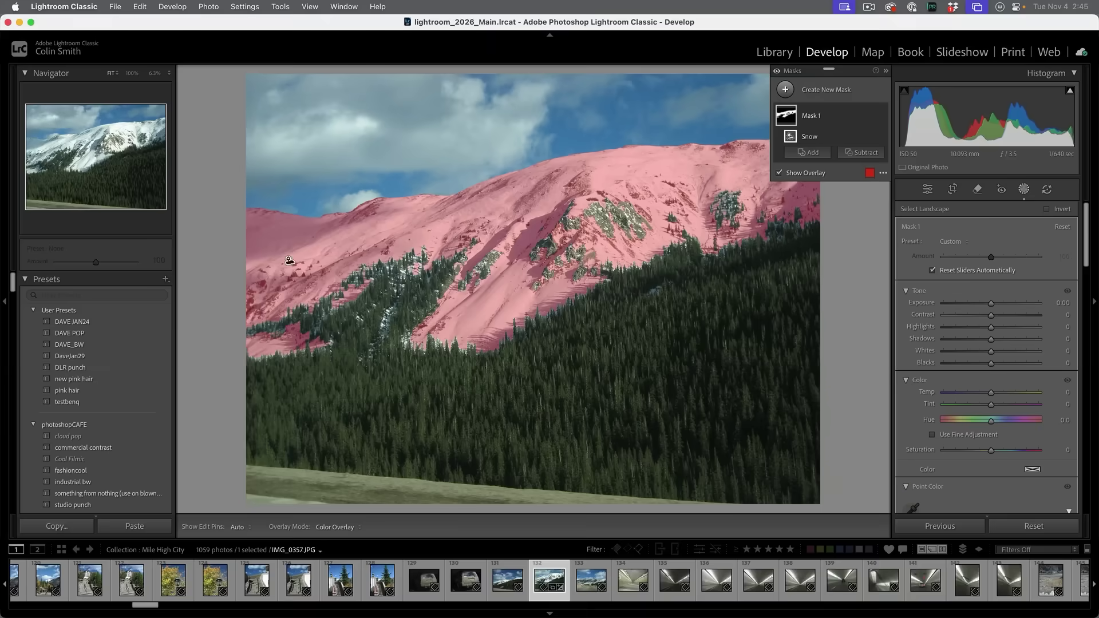
mouse_move(992, 304)
left_mouse_down()
mouse_move(1011, 304)
mouse_move(972, 304)
mouse_move(1005, 306)
left_mouse_up()
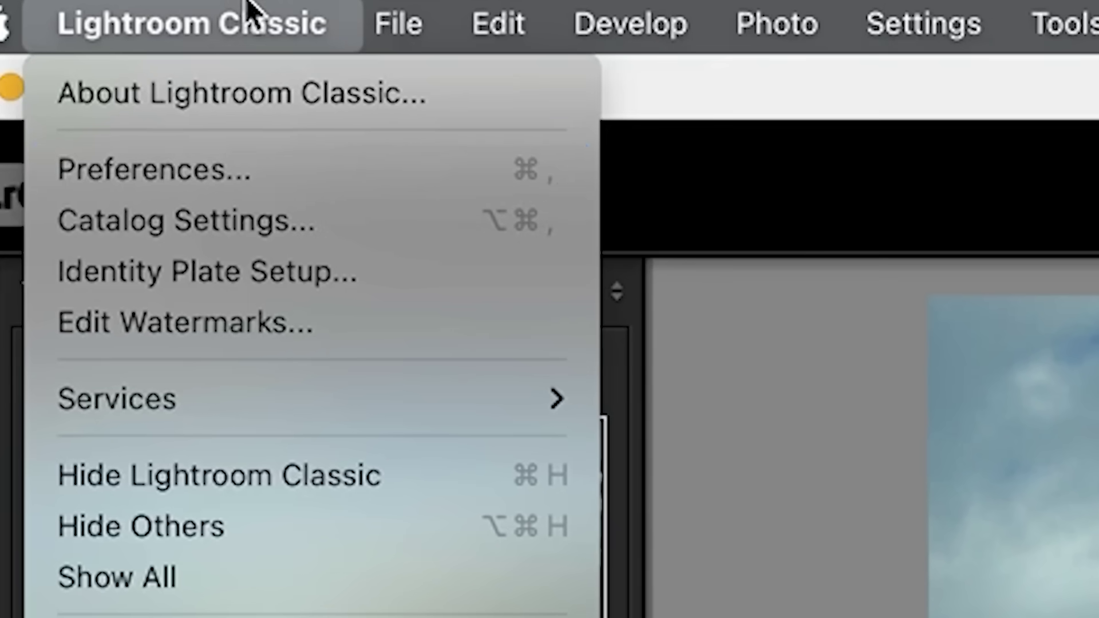
- Examine the SDR and HDR Color Space options for Photoshop in the External Editing preferences, keeping HDR P3 for HDR
left_click(182, 201)
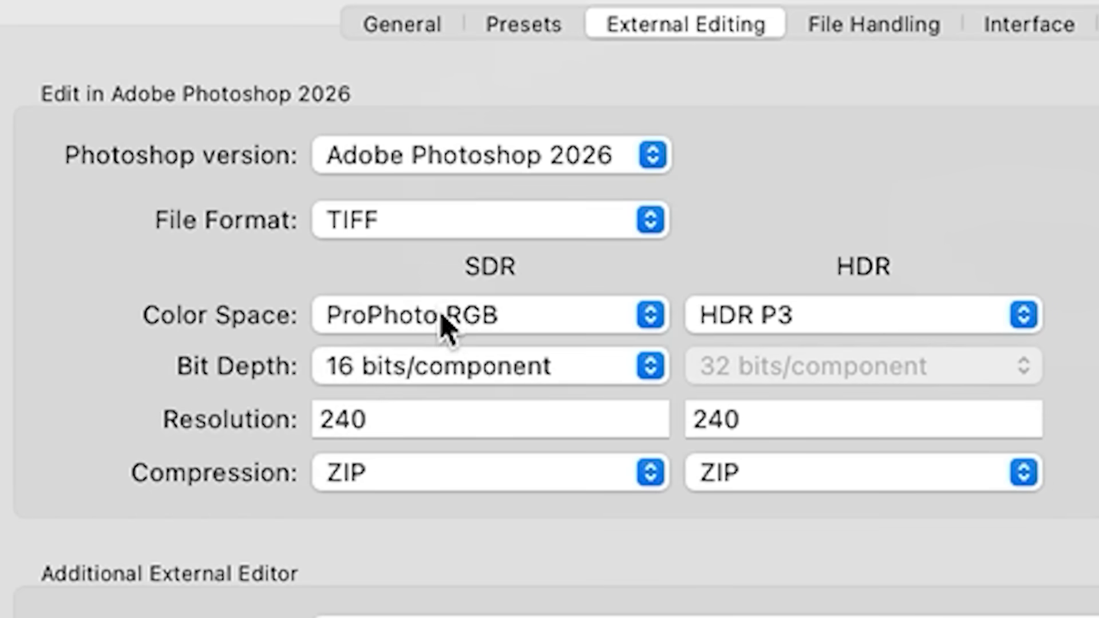
left_click(448, 328)
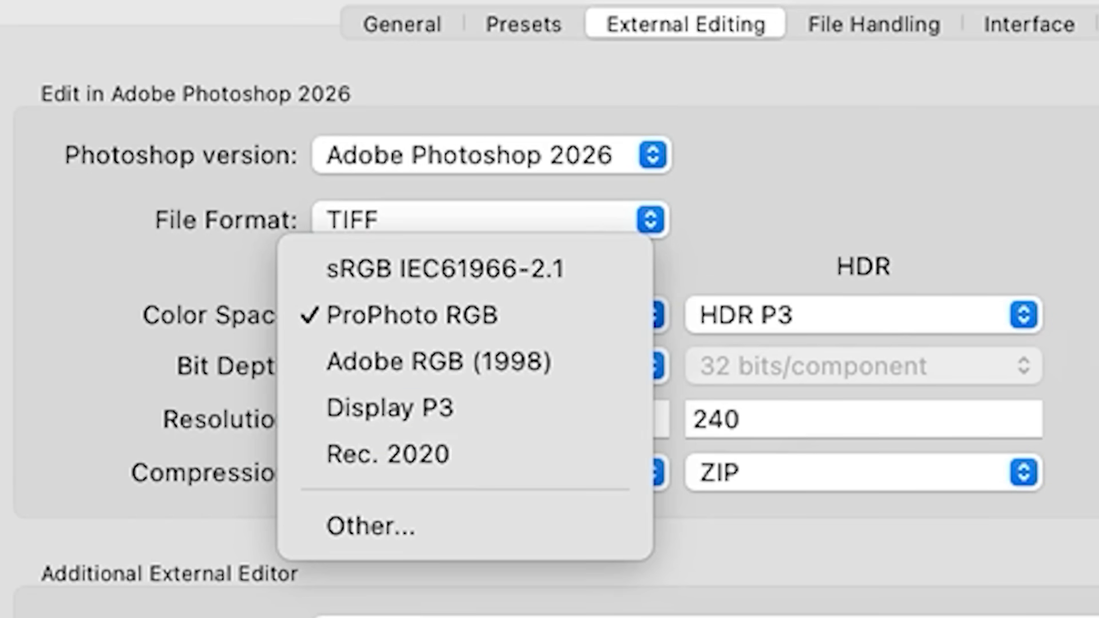
left_click(1079, 269)
left_click(857, 317)
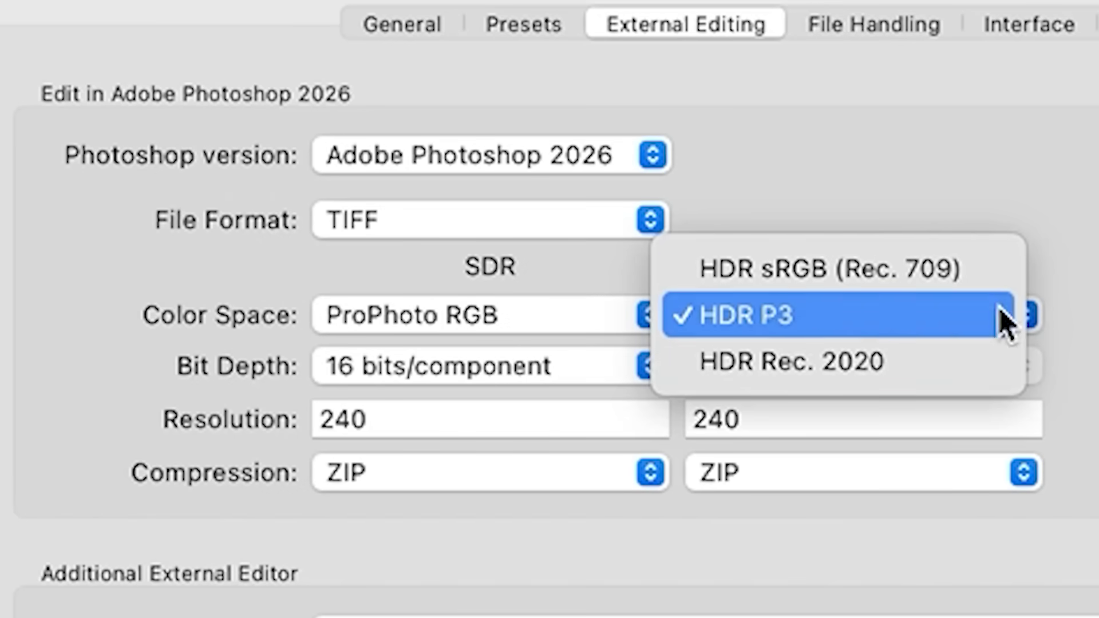
left_click(1003, 323)
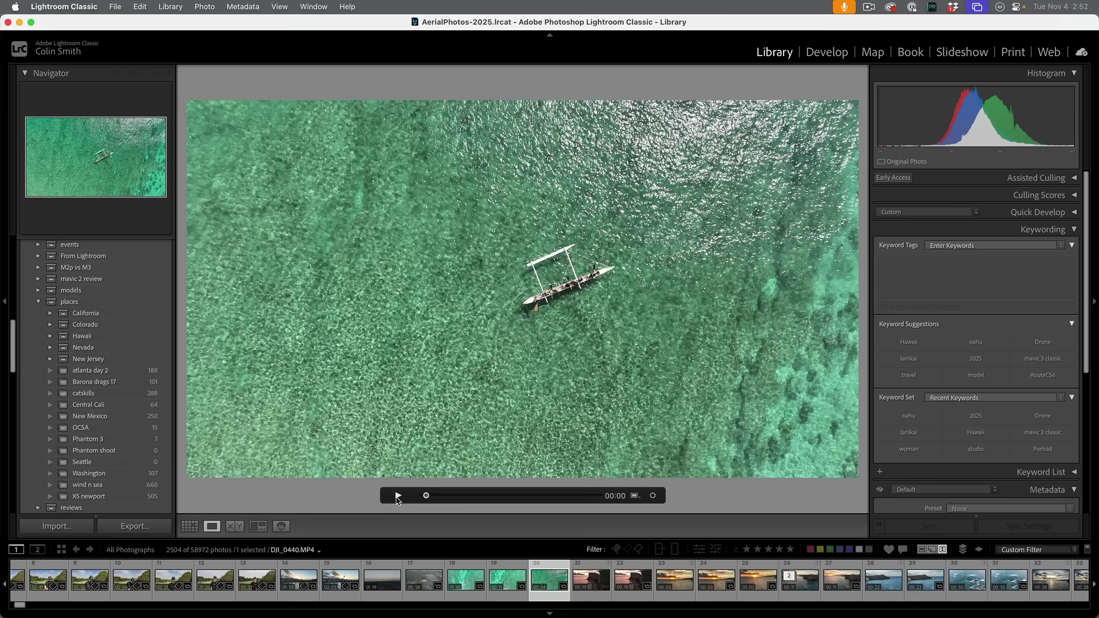
- Play a few seconds of the aerial boat video DJI_0440.MP4 and pause it
left_click(398, 496)
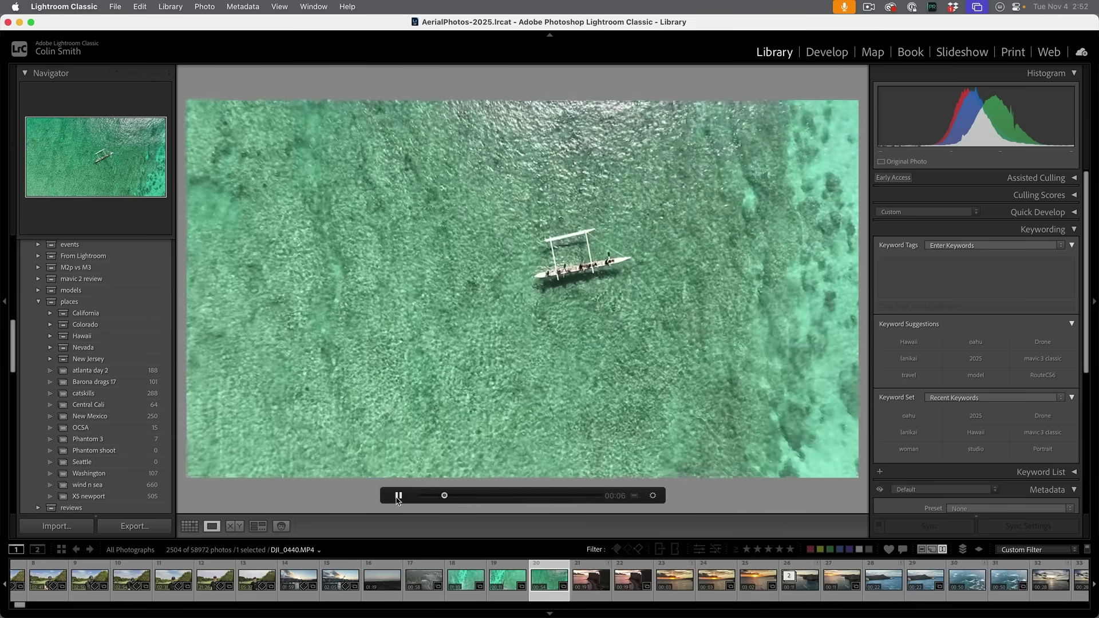
left_click(398, 496)
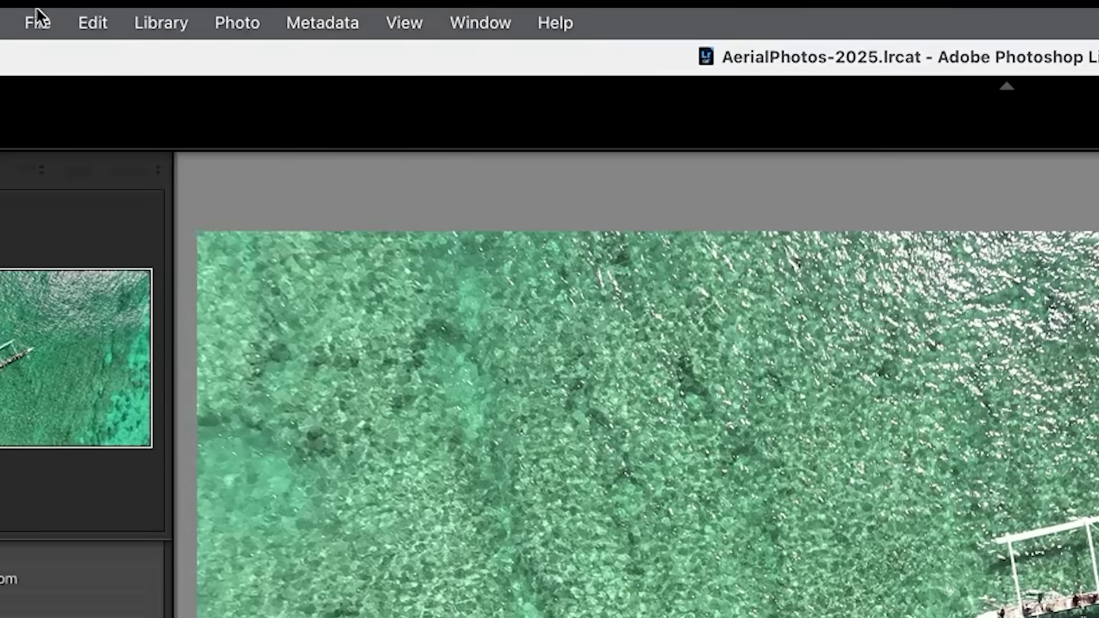
- Open the Export settings for the boat video and include video files in the export
left_click(37, 22)
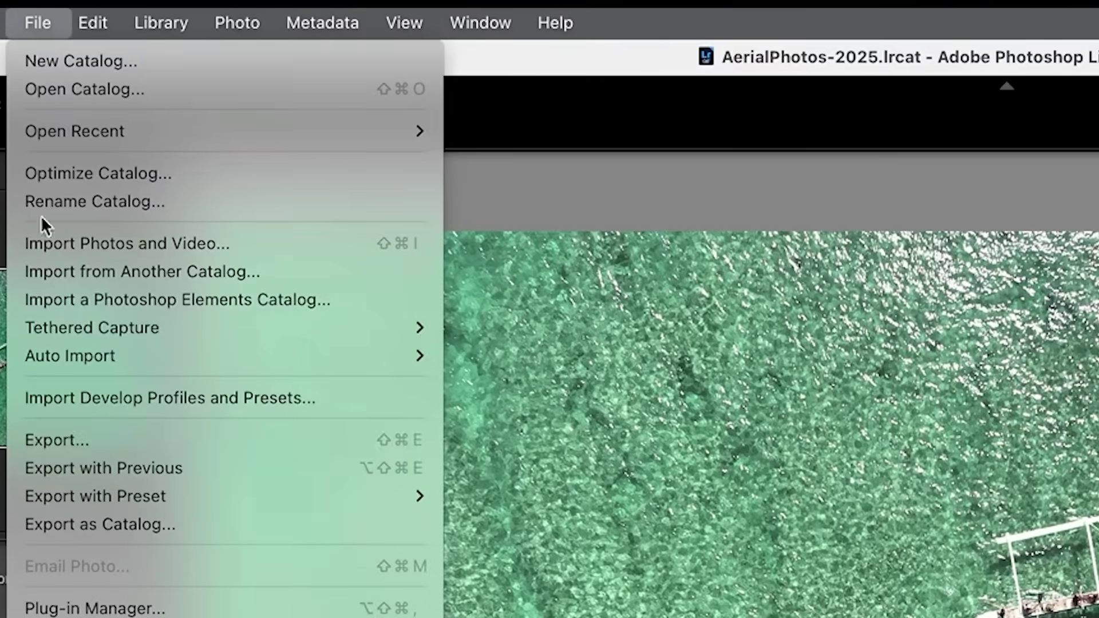
left_click(59, 440)
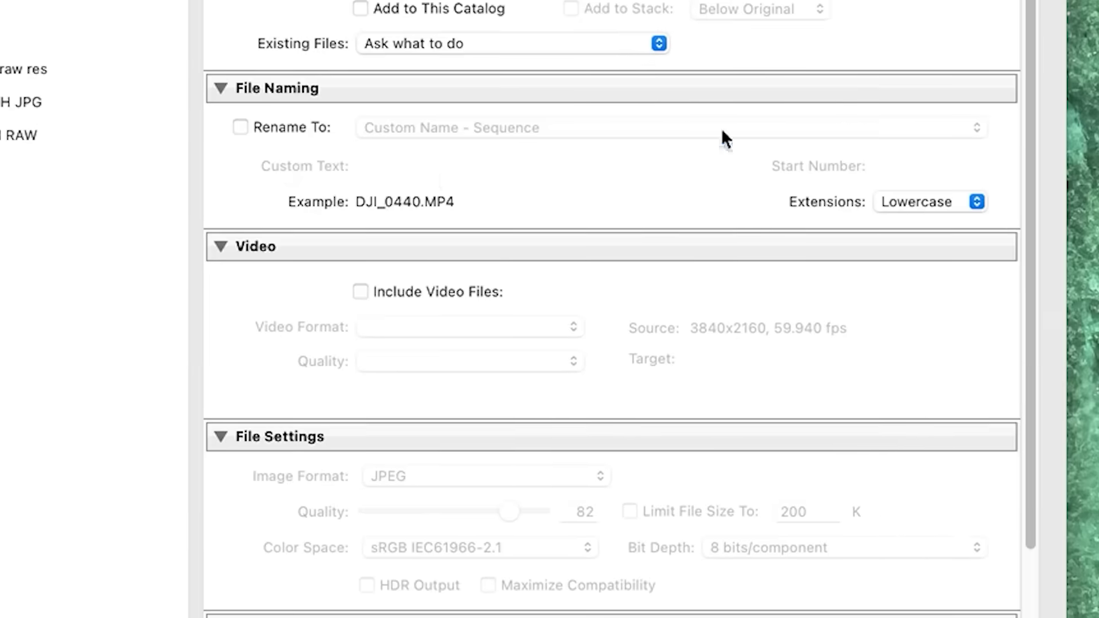
left_click(360, 292)
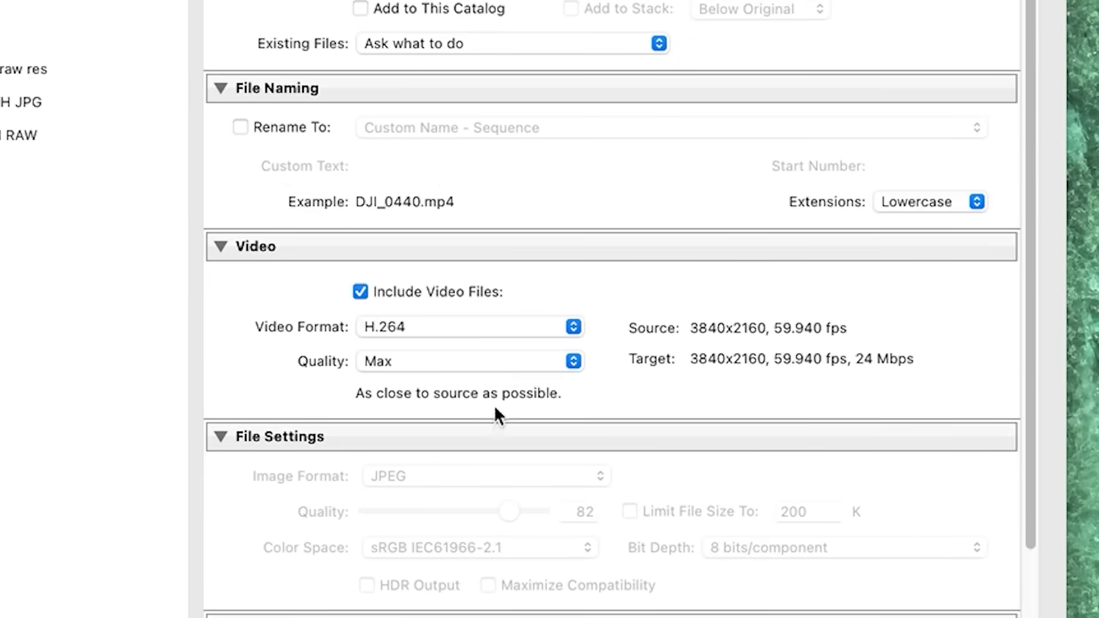